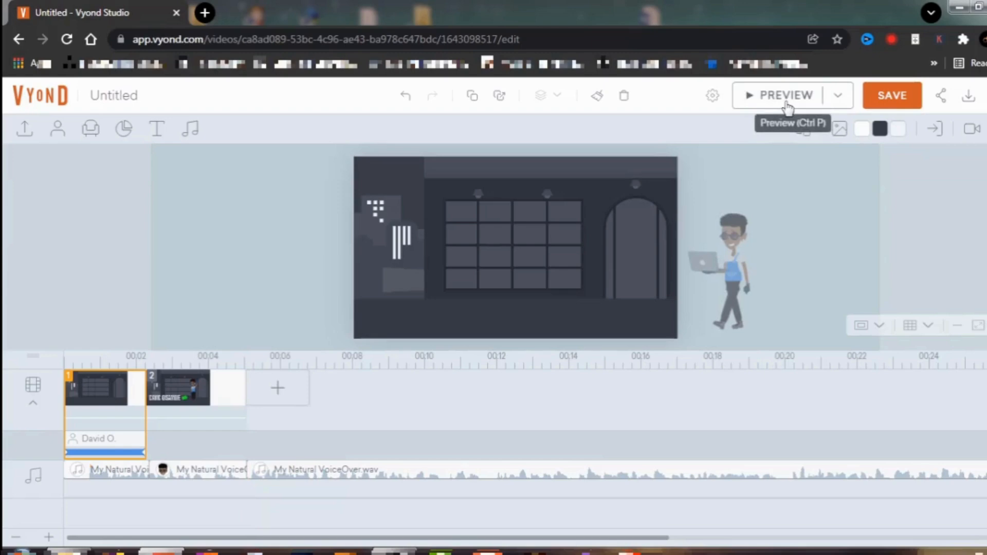
- Add a third scene that continues scene 2
{"action": "left_click", "coordinate": [221, 393]}
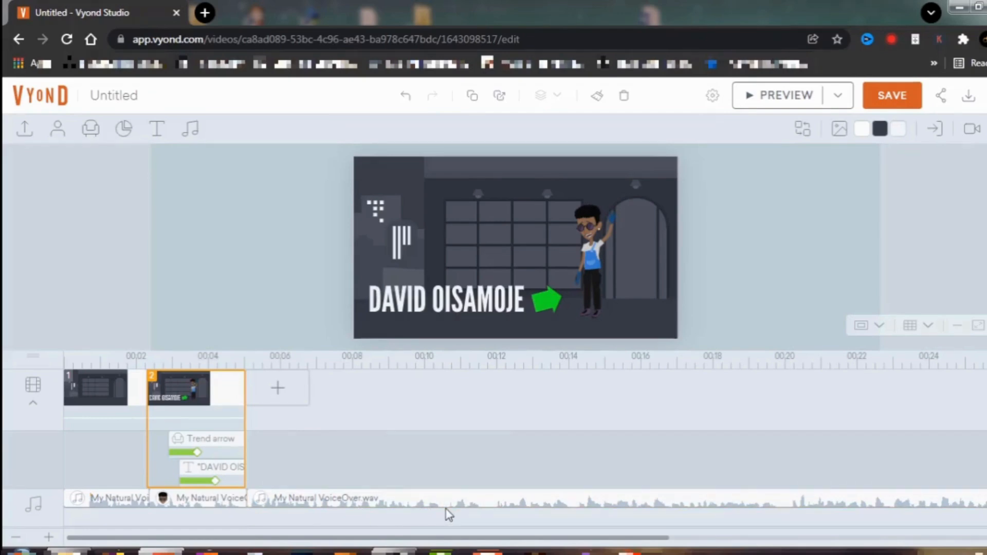
{"action": "right_click", "coordinate": [229, 401]}
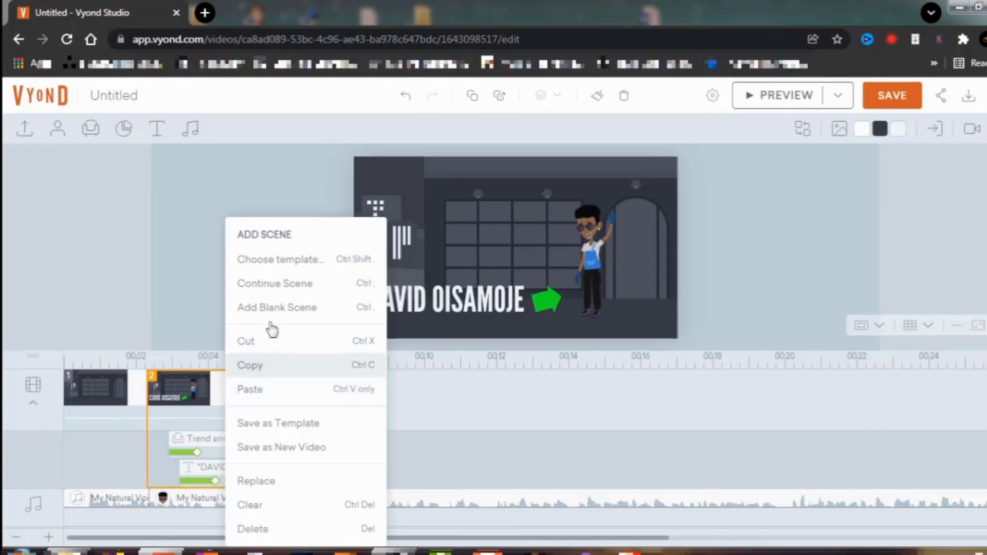
{"action": "left_click", "coordinate": [287, 286]}
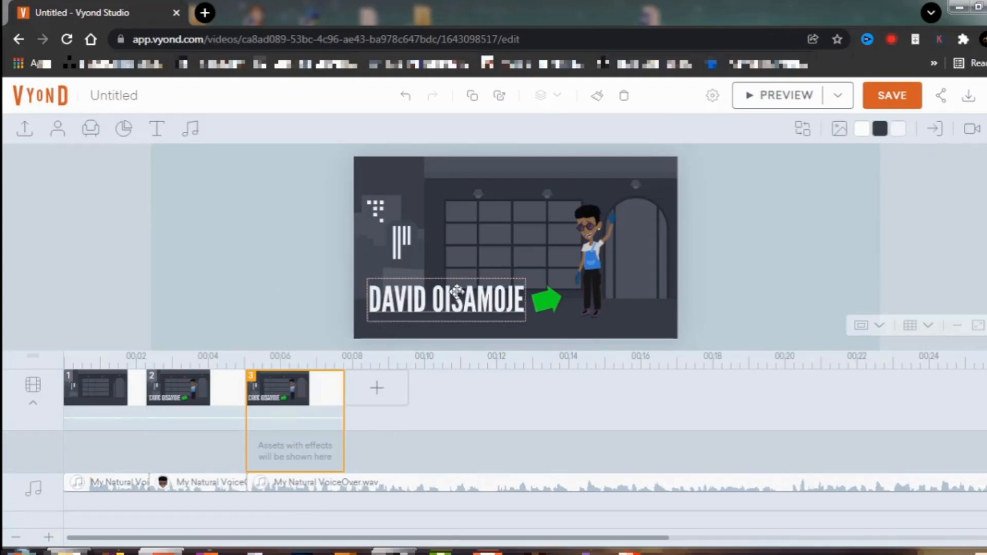
- Delete the name text and the green arrow from scene 3 and extend the scene's duration to 6.75 s
{"action": "left_click", "coordinate": [521, 300]}
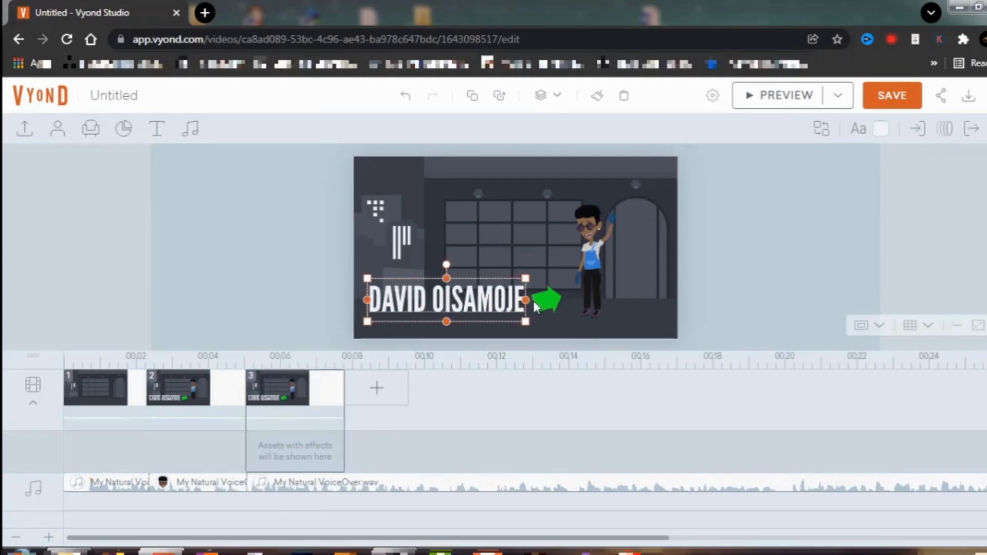
{"action": "left_click", "coordinate": [540, 303], "text": "shift"}
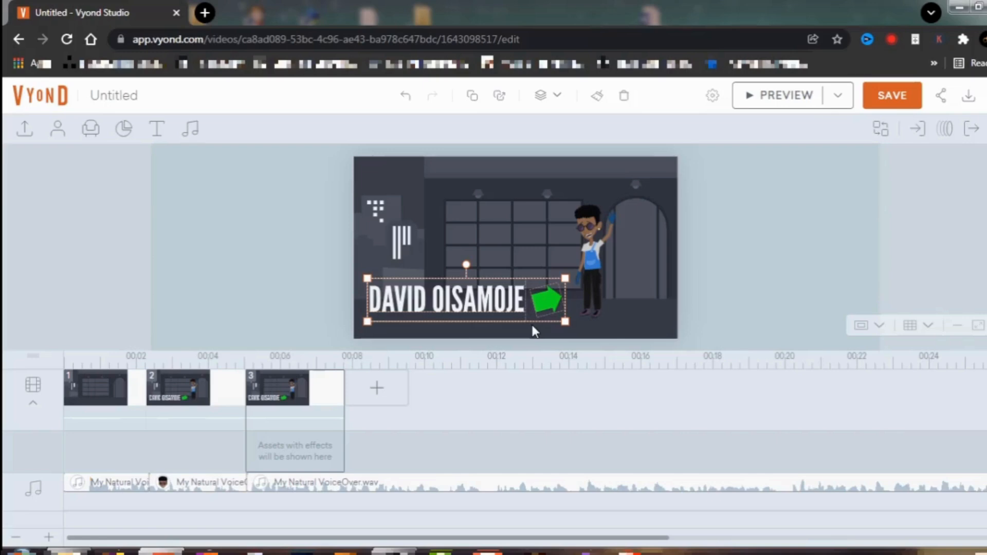
{"action": "key", "text": "Delete"}
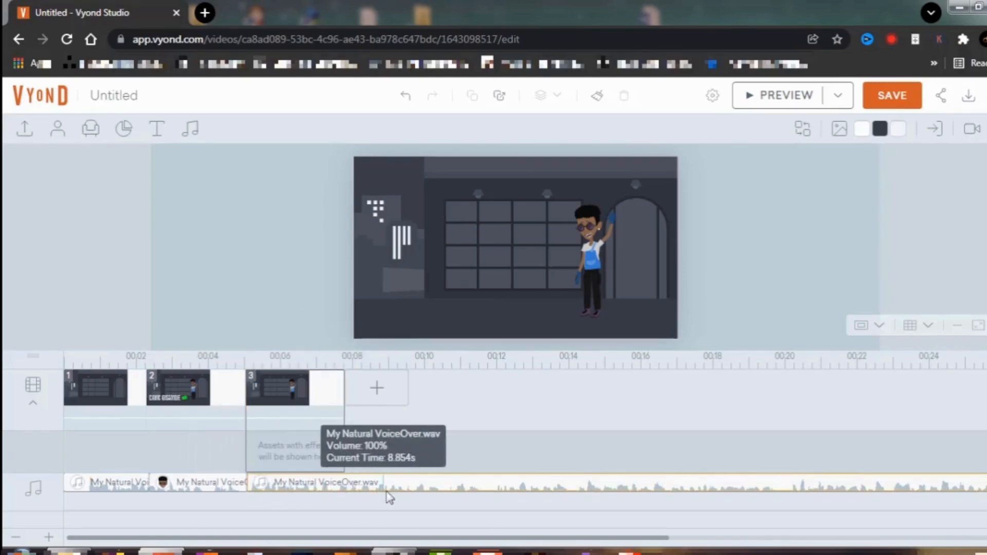
{"action": "left_click_drag", "start_coordinate": [344, 401], "coordinate": [486, 418]}
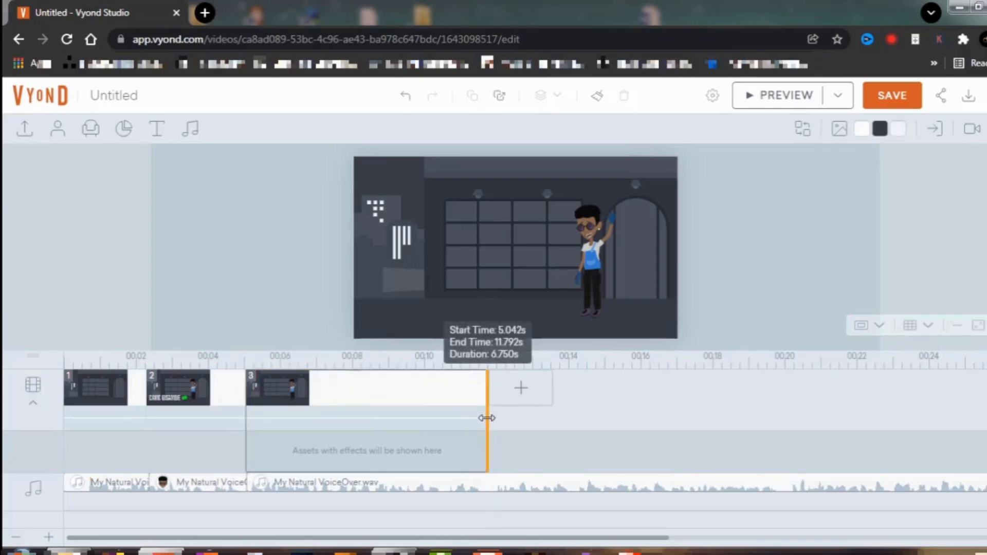
- Preview the video from scene 3 to check the character's motion against the voice-over, and exit the preview
{"action": "right_click", "coordinate": [419, 391]}
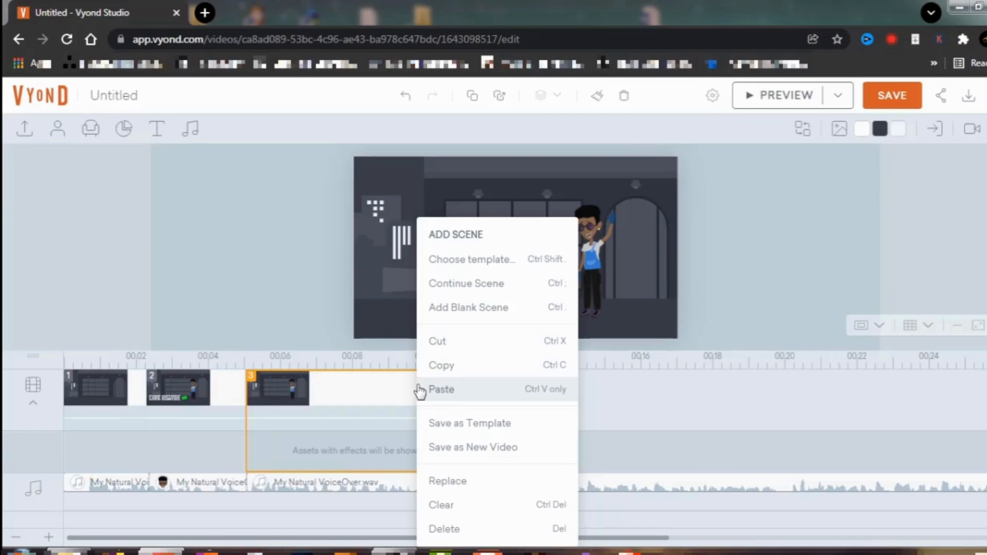
{"action": "left_click", "coordinate": [781, 99]}
{"action": "left_click", "coordinate": [781, 99]}
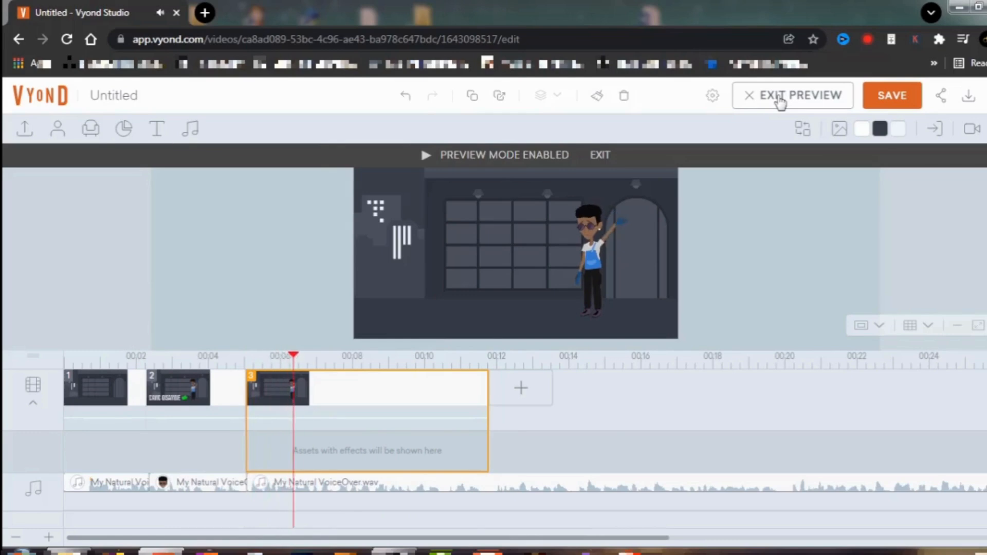
{"action": "left_click", "coordinate": [780, 98]}
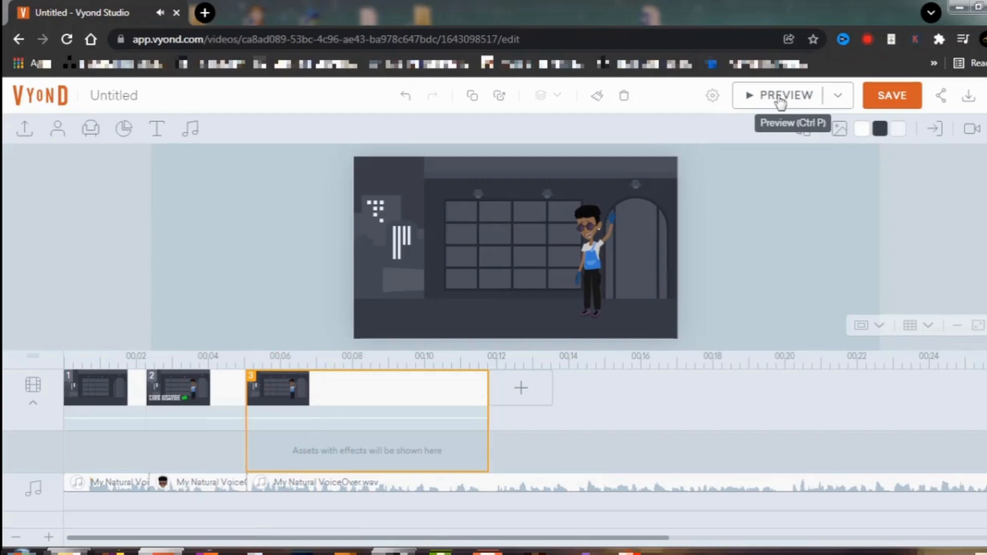
{"action": "left_click", "coordinate": [593, 252]}
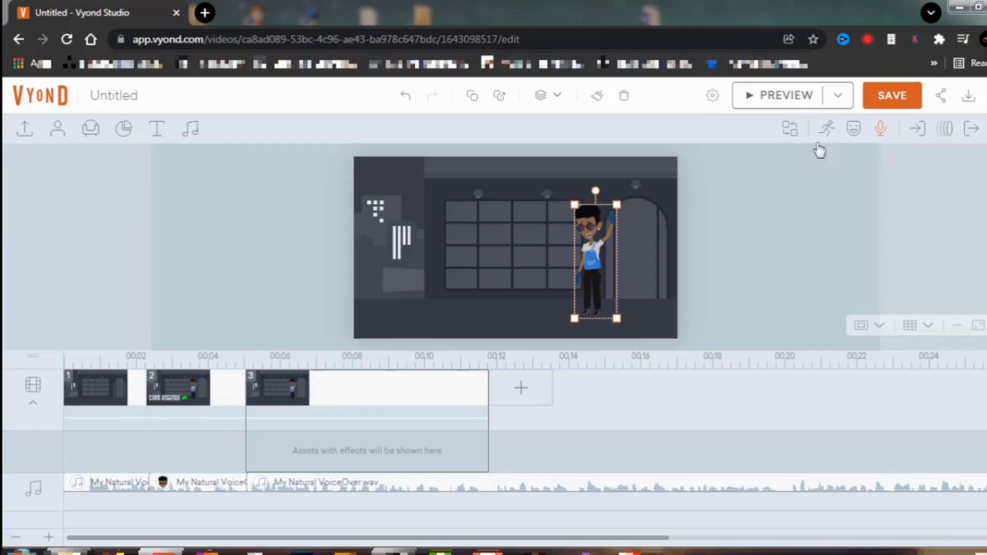
{"action": "left_click", "coordinate": [828, 132]}
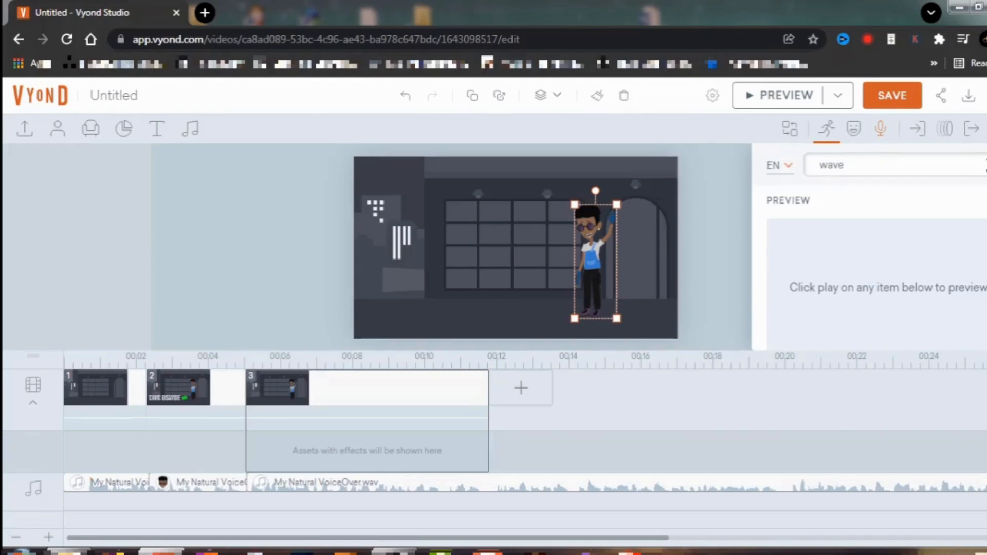
{"action": "left_click", "coordinate": [986, 165]}
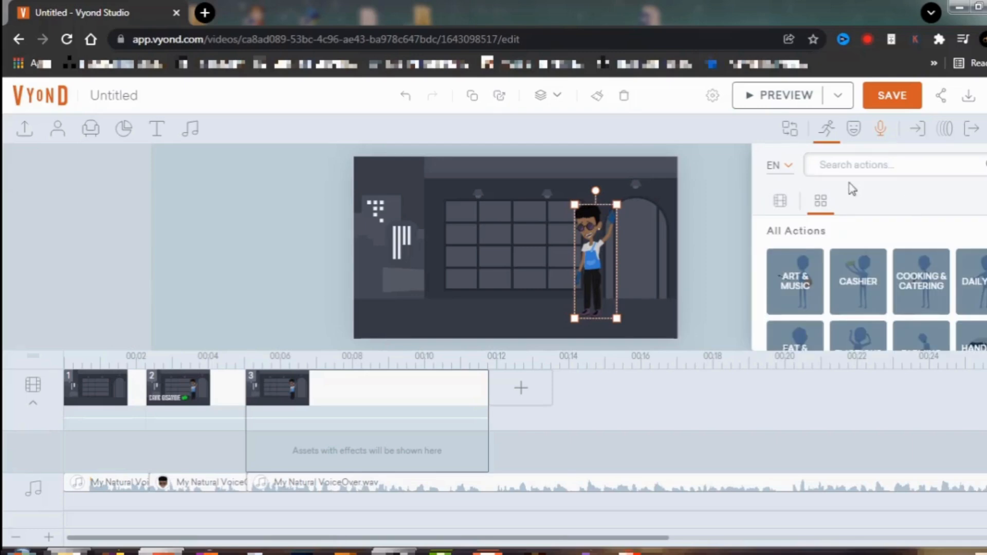
{"action": "left_click", "coordinate": [828, 138]}
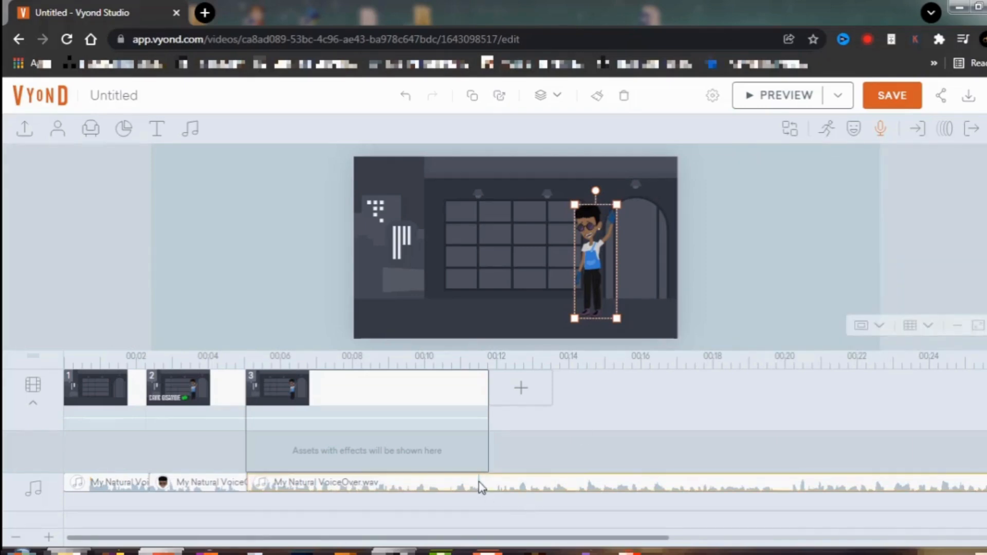
- Split the My Natural VoiceOver.wav clip at about 11.85 s, near the end of scene 3
{"action": "left_click", "coordinate": [492, 489]}
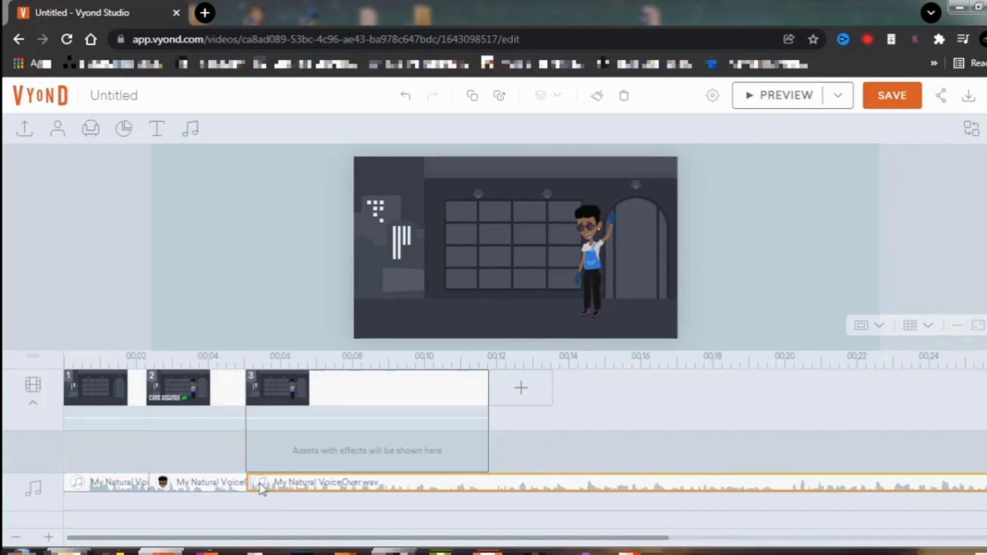
{"action": "right_click", "coordinate": [492, 487]}
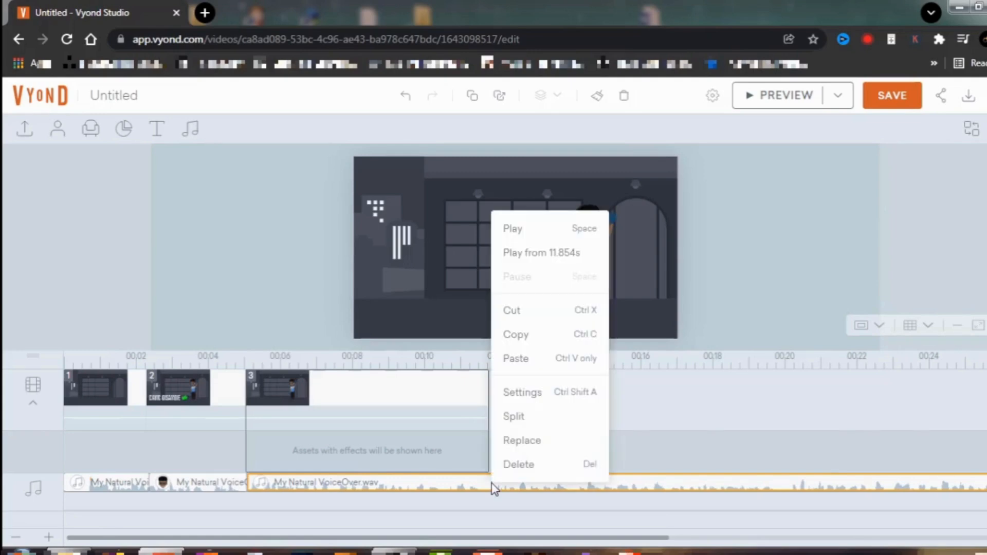
{"action": "left_click", "coordinate": [514, 417]}
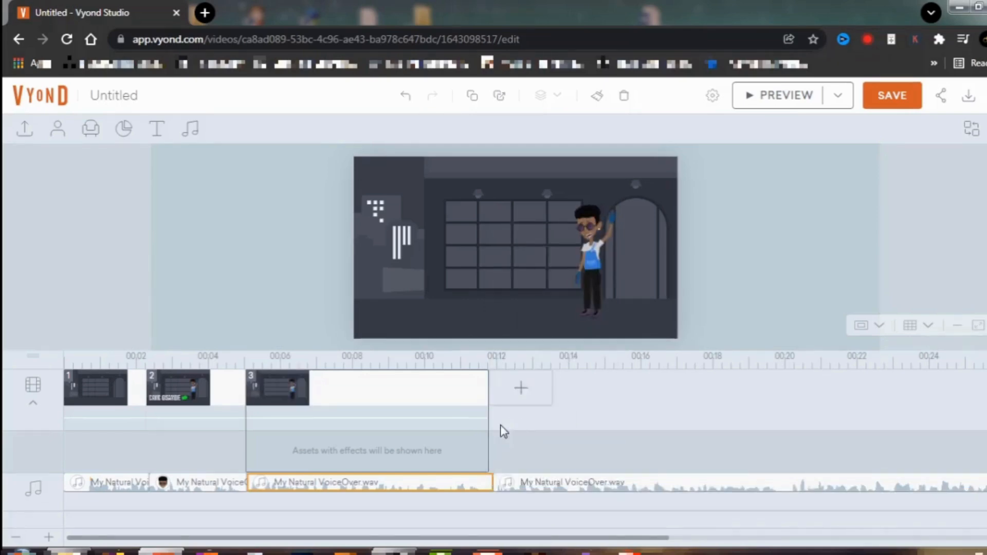
- Delete the waving character from scene 3
{"action": "left_click", "coordinate": [593, 253]}
{"action": "left_click", "coordinate": [596, 253]}
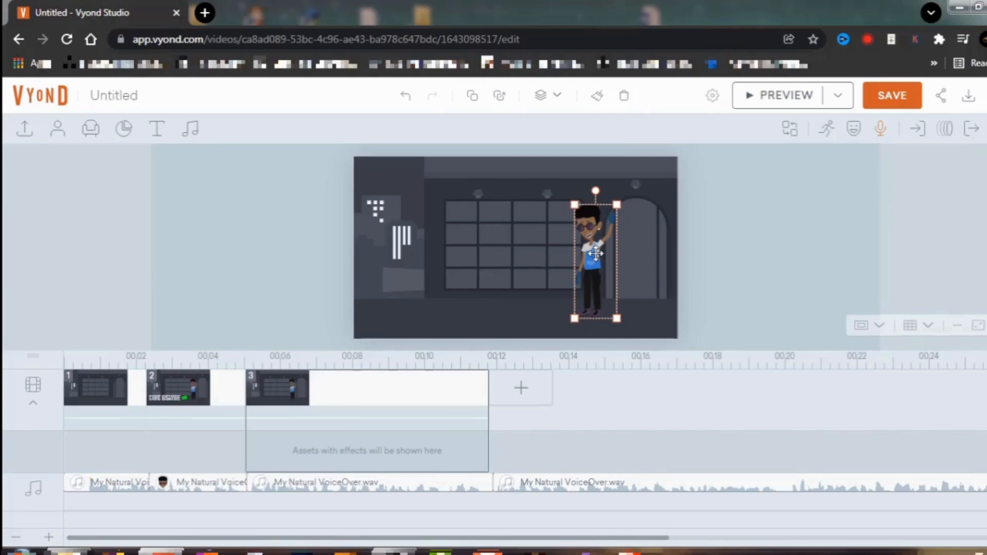
{"action": "key", "text": "Delete"}
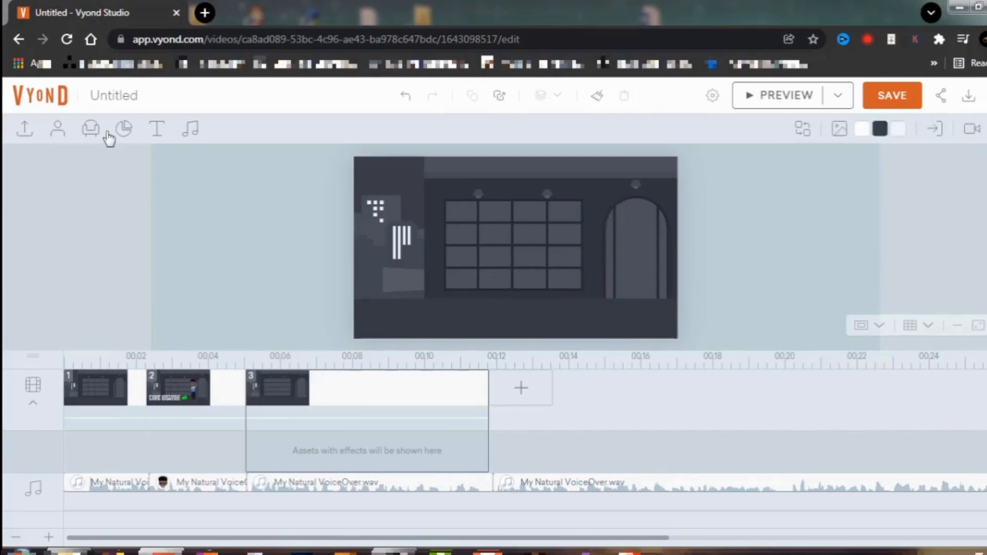
- Add the saved character with sunglasses and blue overalls to scene 3, enlarge him and place him in front of the arched door
{"action": "left_click", "coordinate": [59, 135]}
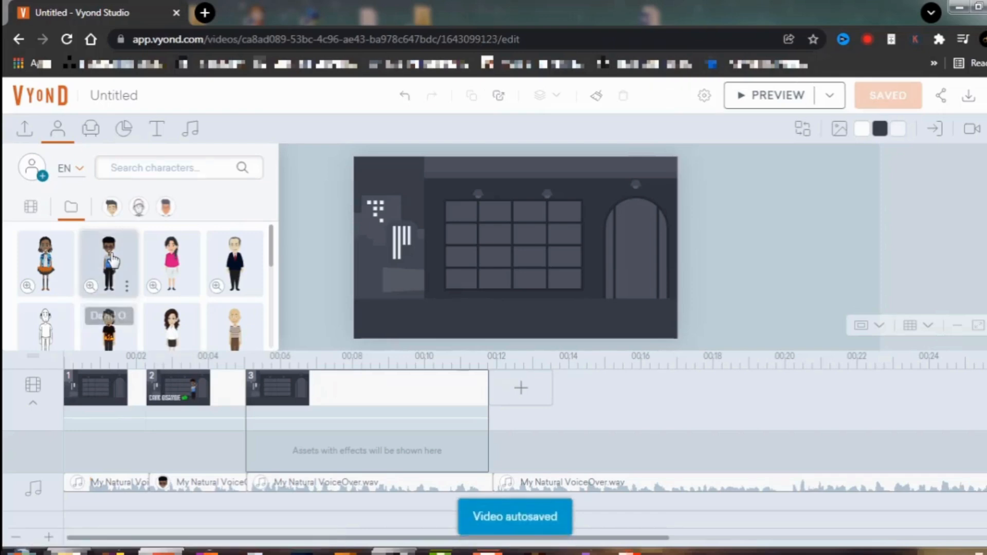
{"action": "left_click", "coordinate": [113, 261]}
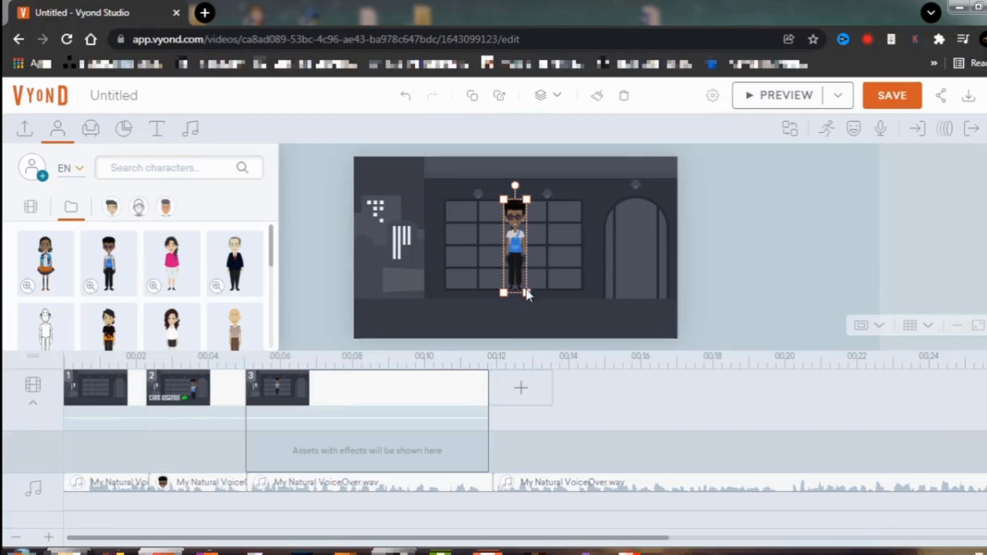
{"action": "left_click_drag", "start_coordinate": [523, 291], "coordinate": [668, 357]}
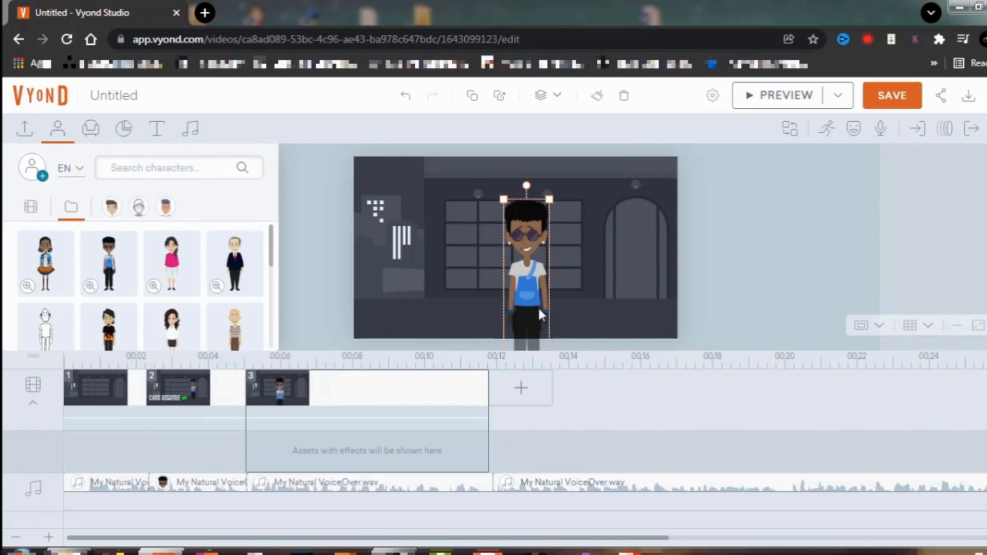
{"action": "left_click_drag", "start_coordinate": [533, 282], "coordinate": [634, 289]}
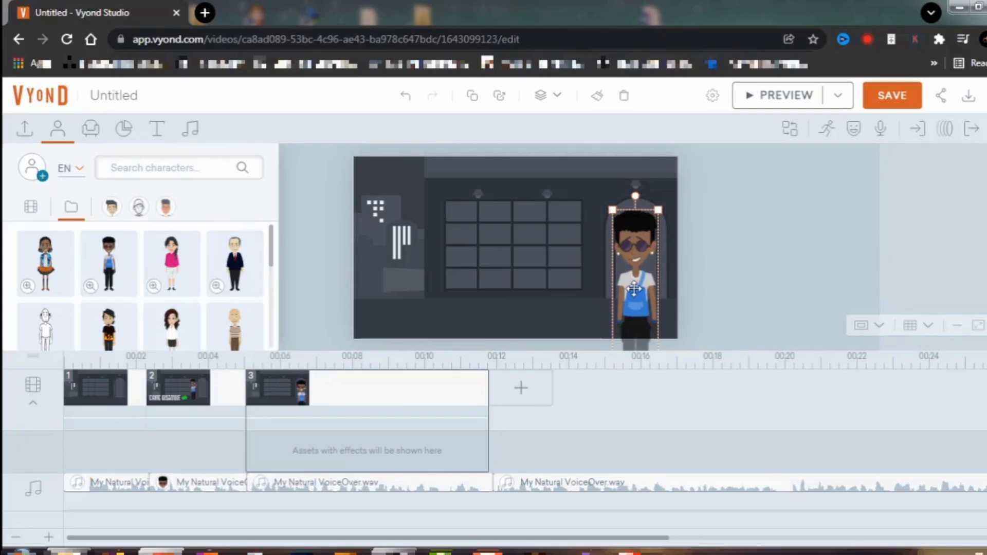
- Search the character's actions for "talking" and apply the one that talks while holding a drink
{"action": "left_click", "coordinate": [828, 130]}
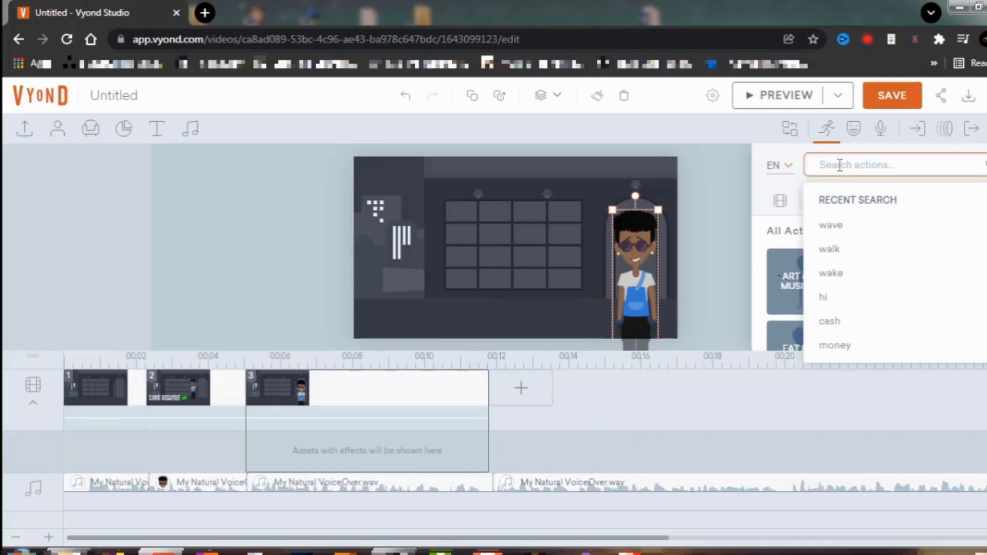
{"action": "type", "text": "talki"}
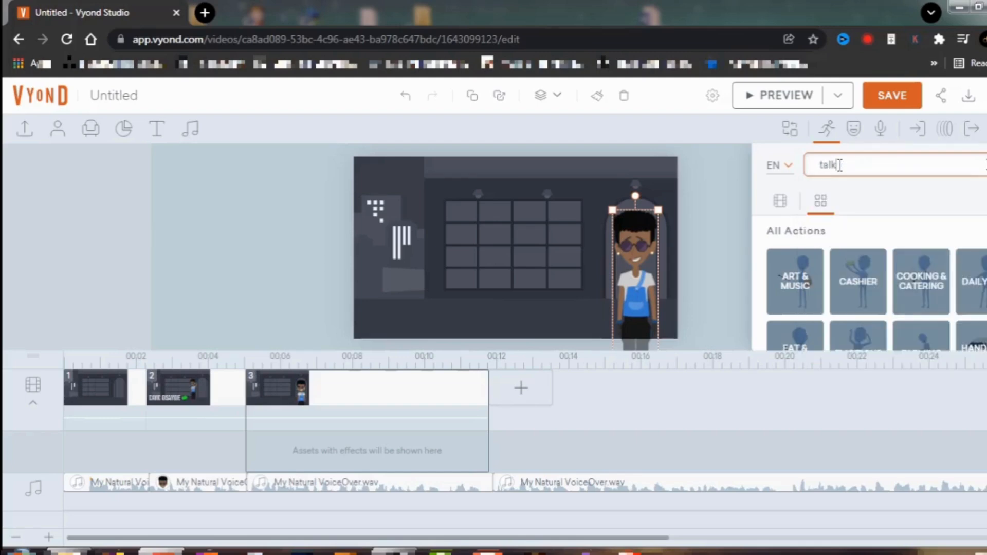
{"action": "type", "text": "ng"}
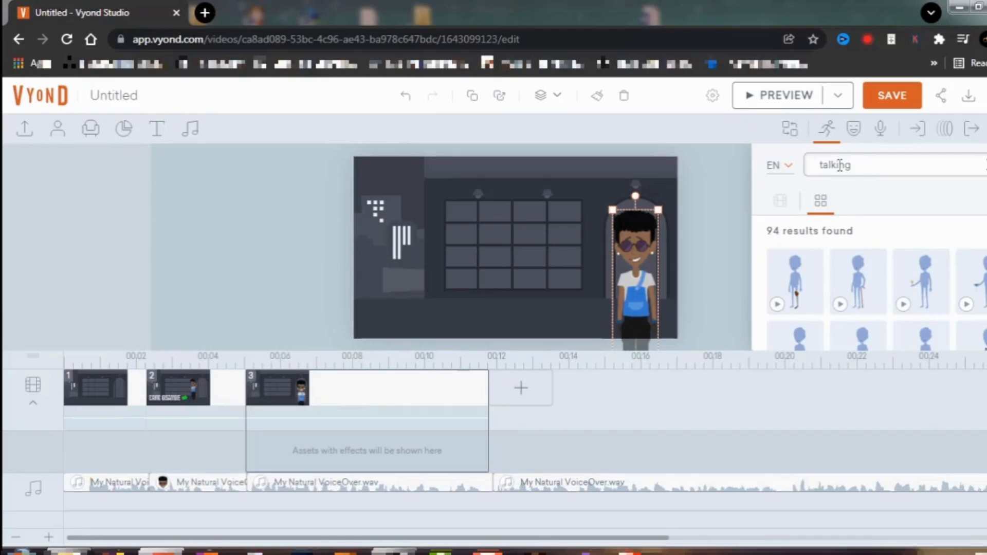
{"action": "left_click", "coordinate": [905, 306]}
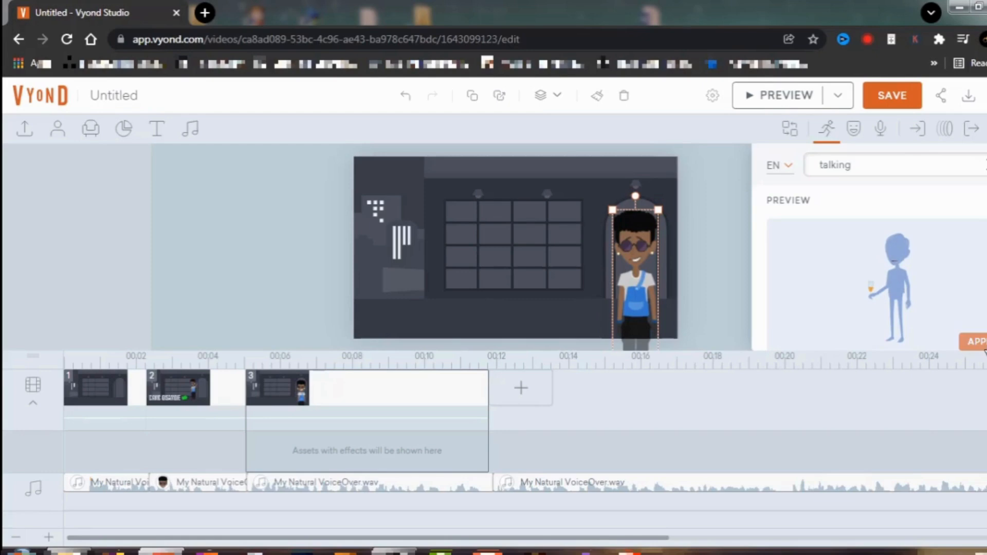
{"action": "left_click", "coordinate": [982, 345]}
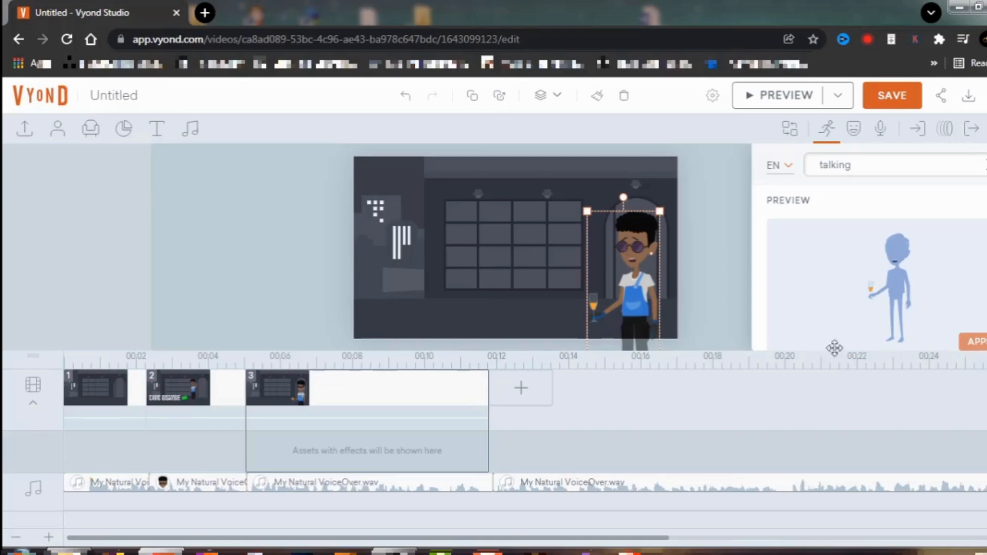
- Assign the voice-over clip under scene 3 to the character in its audio settings
{"action": "left_click", "coordinate": [452, 486]}
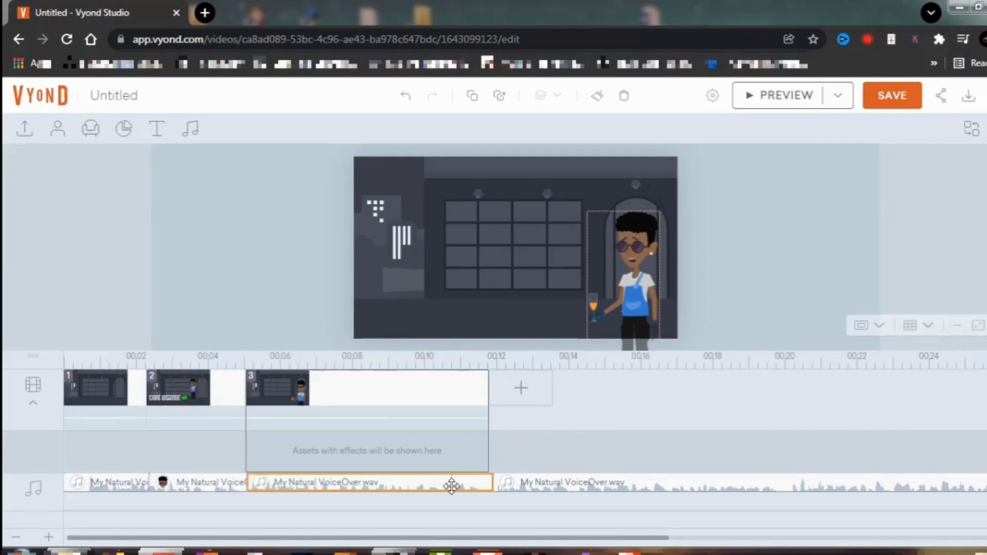
{"action": "right_click", "coordinate": [451, 486]}
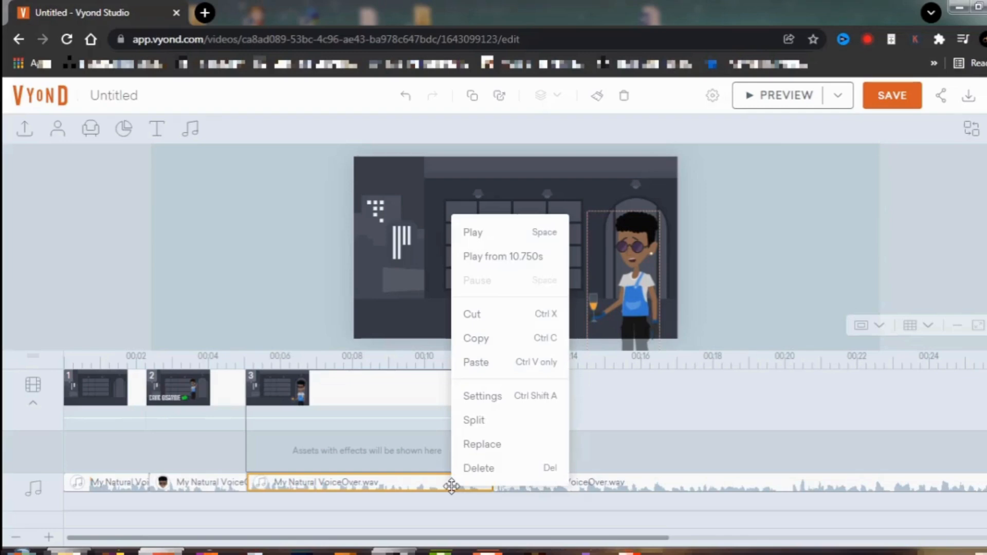
{"action": "left_click", "coordinate": [424, 484]}
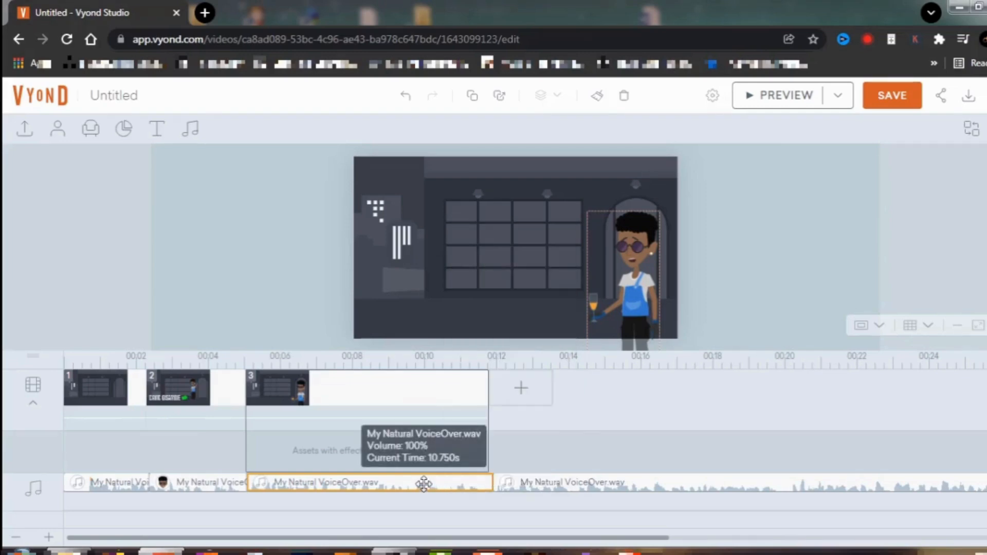
{"action": "right_click", "coordinate": [423, 484]}
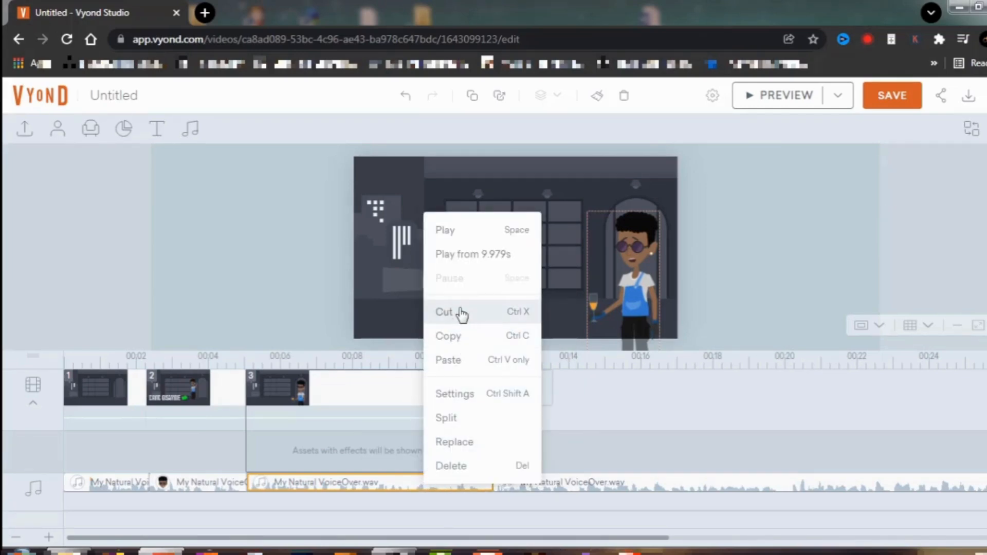
{"action": "left_click", "coordinate": [466, 395]}
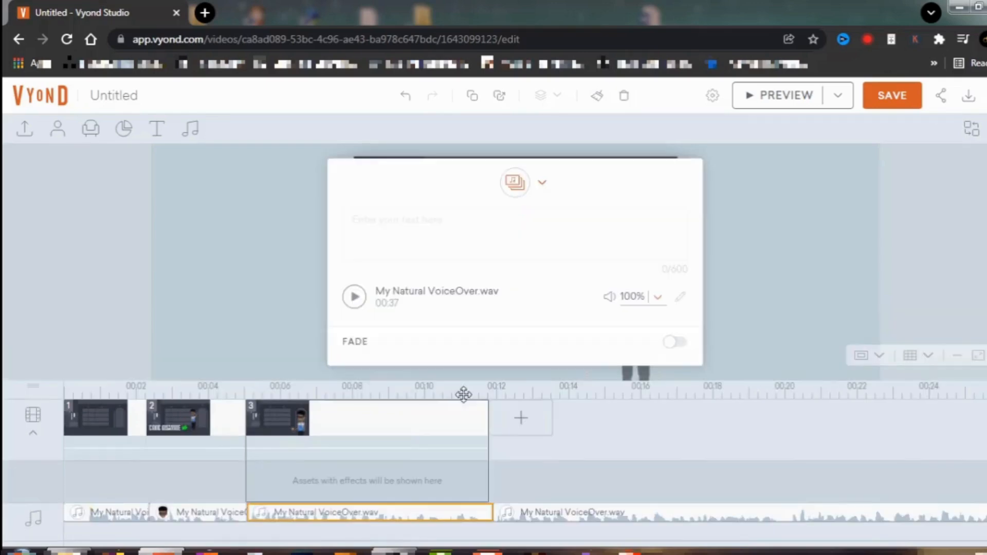
{"action": "left_click", "coordinate": [544, 184]}
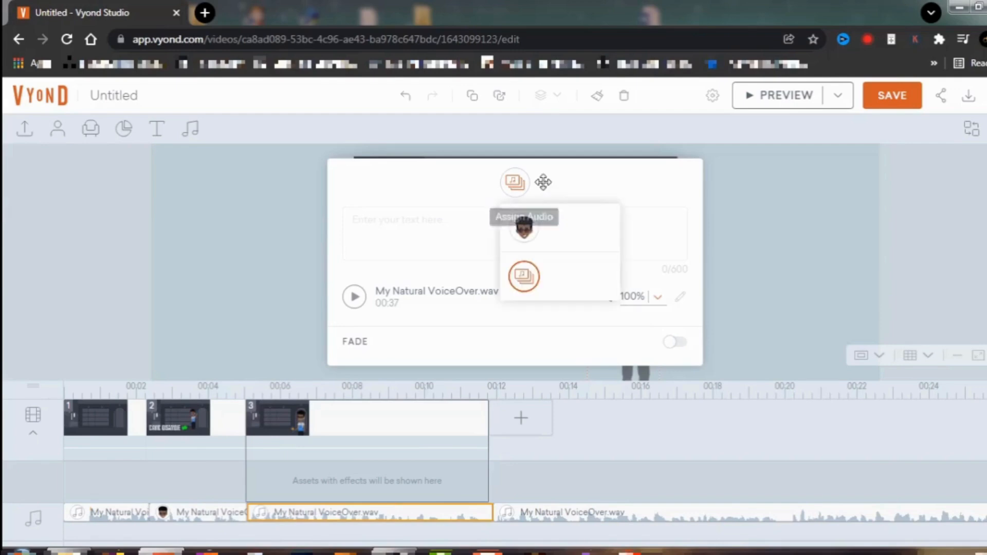
{"action": "left_click", "coordinate": [526, 228]}
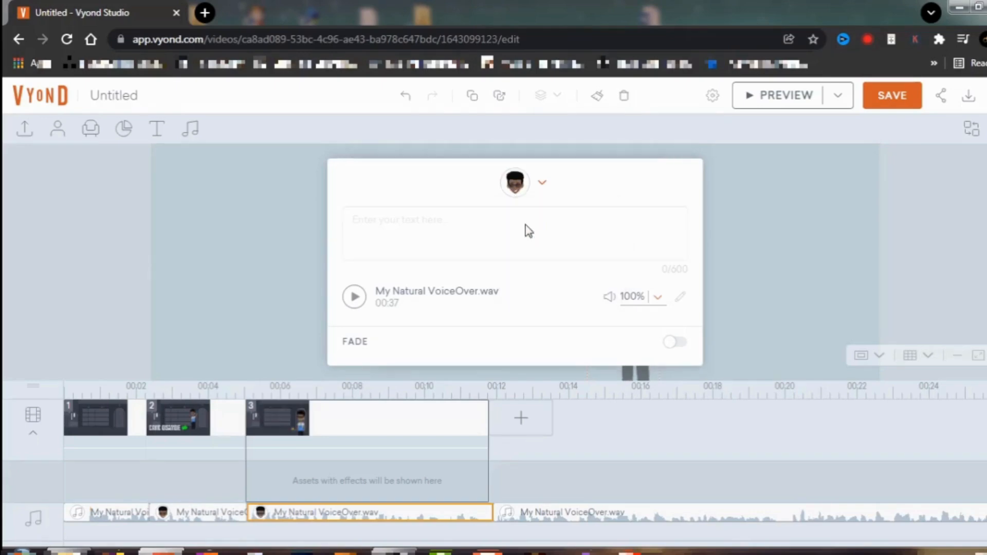
- Close the clip's audio settings and preview scene 3 to check the character's lip sync with the voice-over
{"action": "left_click", "coordinate": [776, 228]}
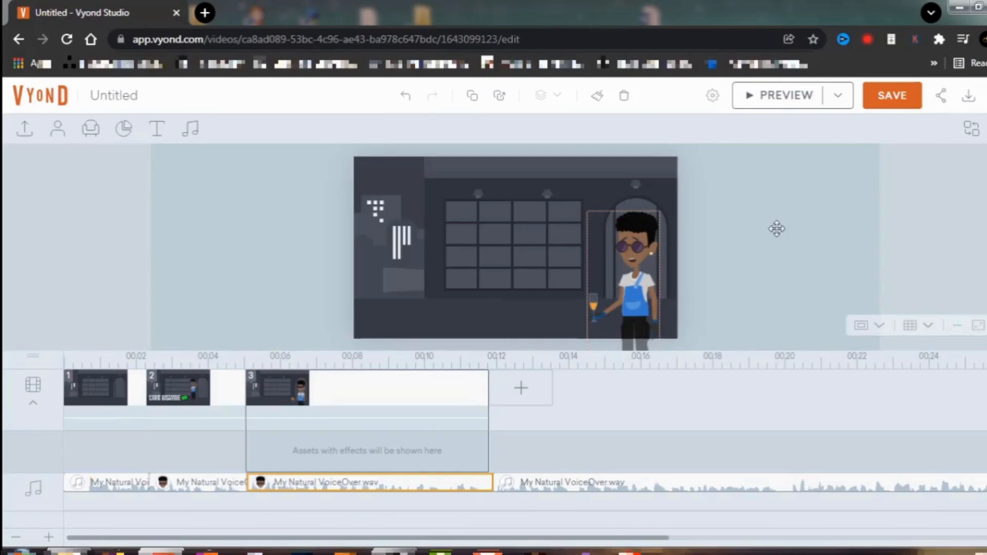
{"action": "left_click", "coordinate": [786, 98]}
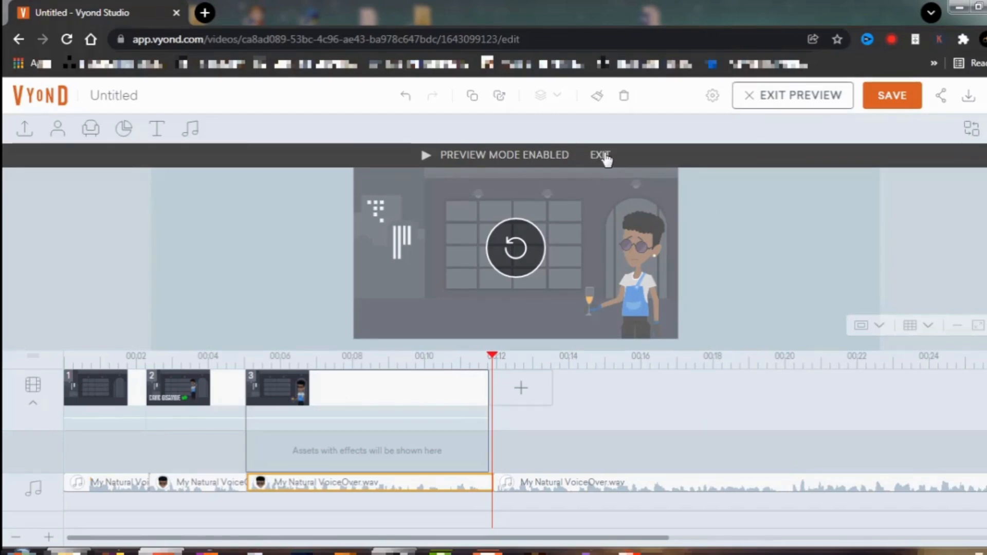
{"action": "left_click", "coordinate": [794, 100]}
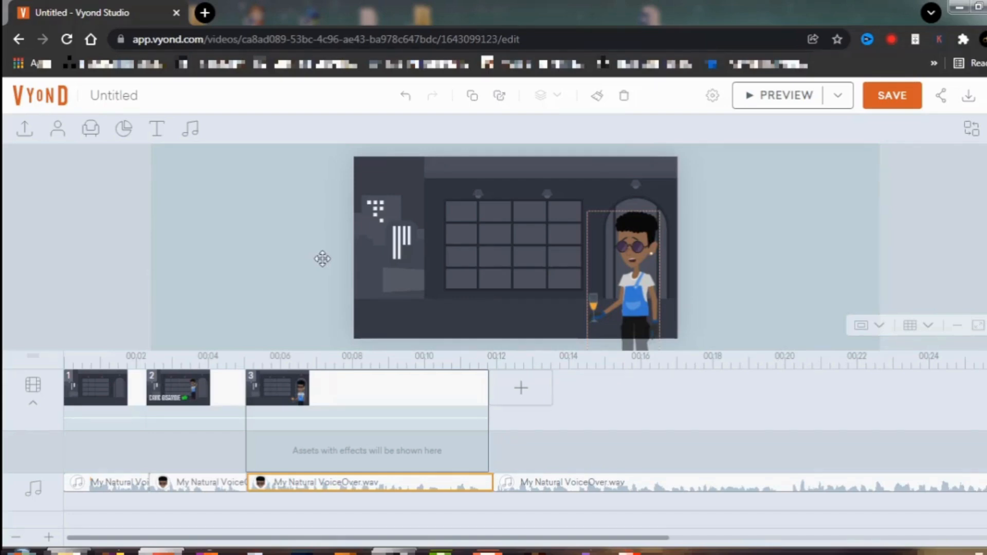
- Add a plain "Add a title" text to scene 3 and color it near-white
{"action": "left_click", "coordinate": [159, 132]}
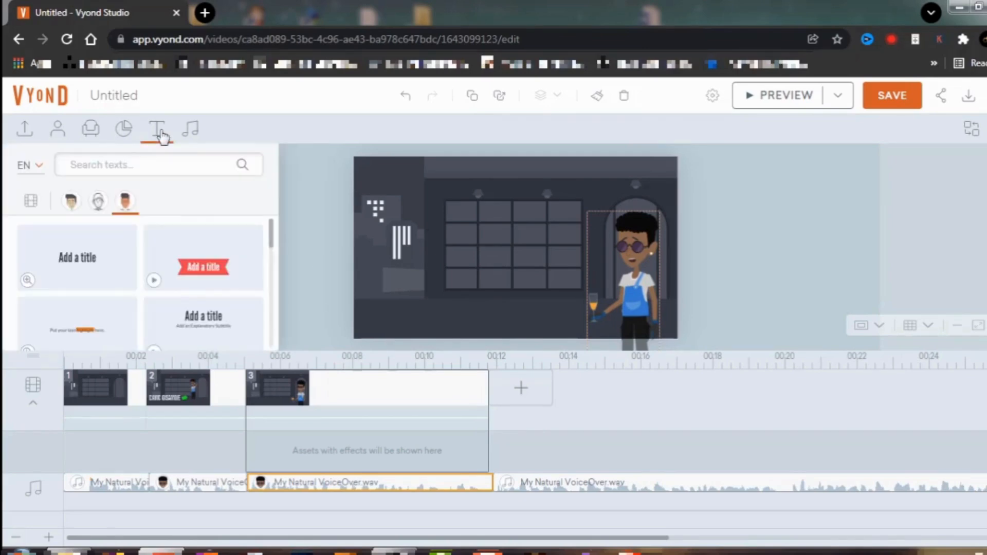
{"action": "left_click", "coordinate": [90, 259]}
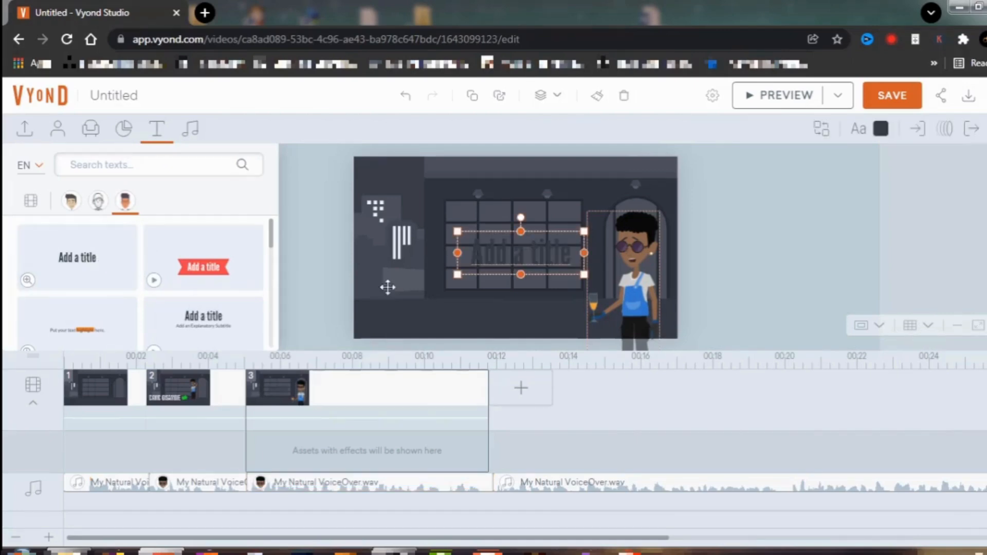
{"action": "left_click", "coordinate": [881, 130]}
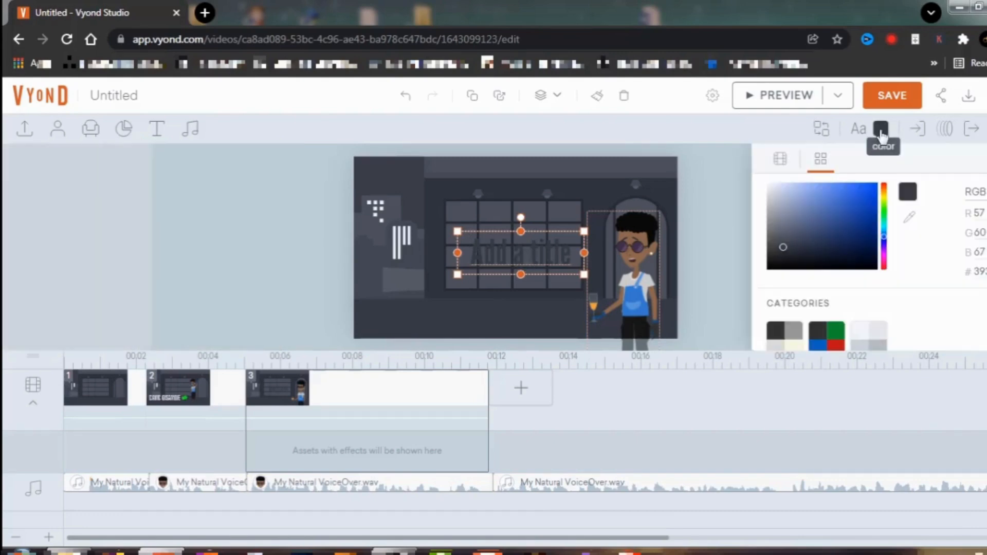
{"action": "left_click", "coordinate": [769, 188]}
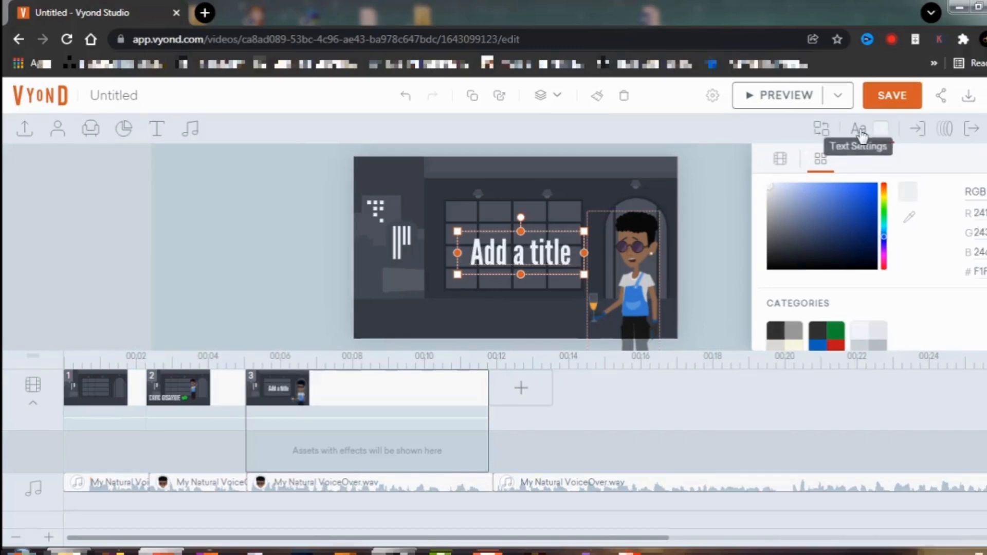
- Replace the title text with "2D Animation" and widen its box so it fits on one line over the window
{"action": "double_click", "coordinate": [537, 258]}
{"action": "type", "text": "2"}
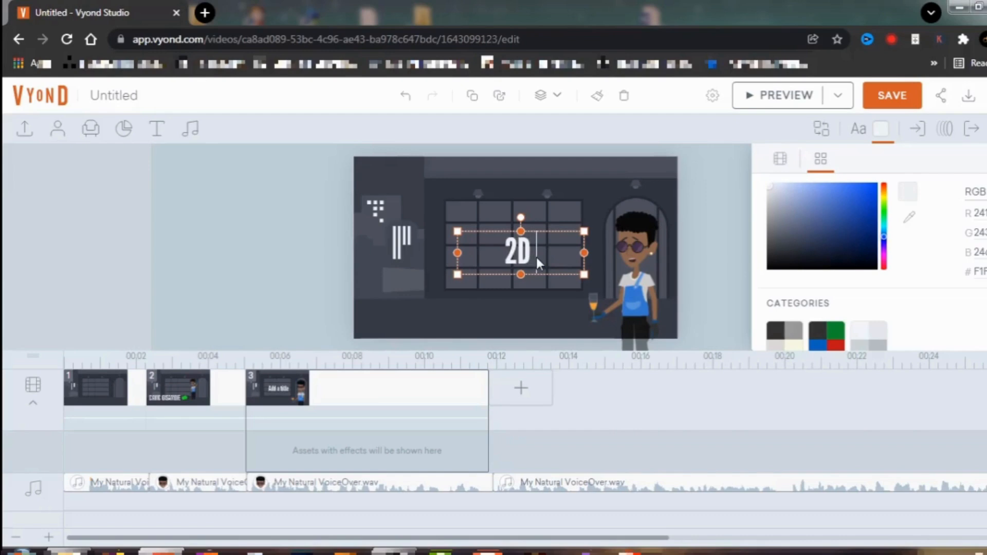
{"action": "type", "text": "D Animation"}
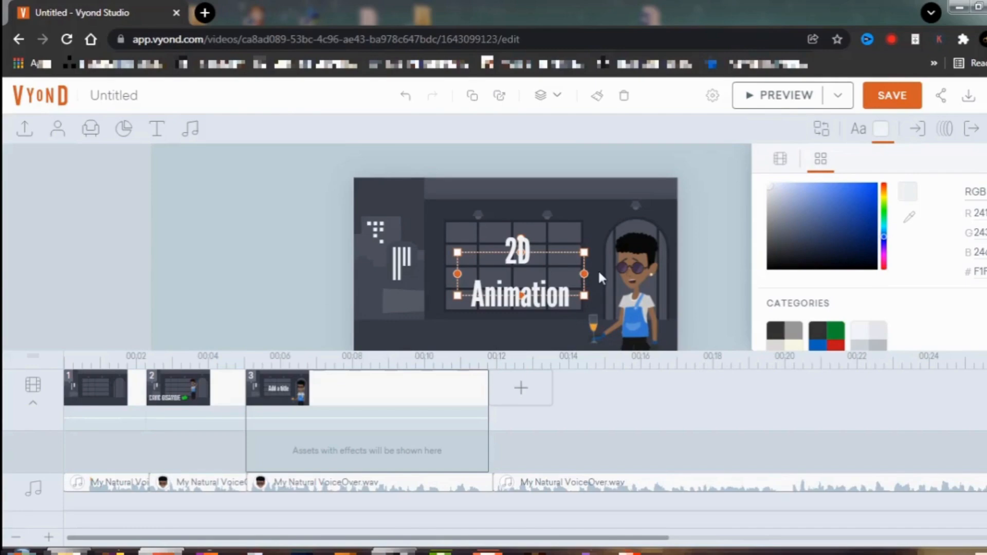
{"action": "left_click", "coordinate": [584, 274]}
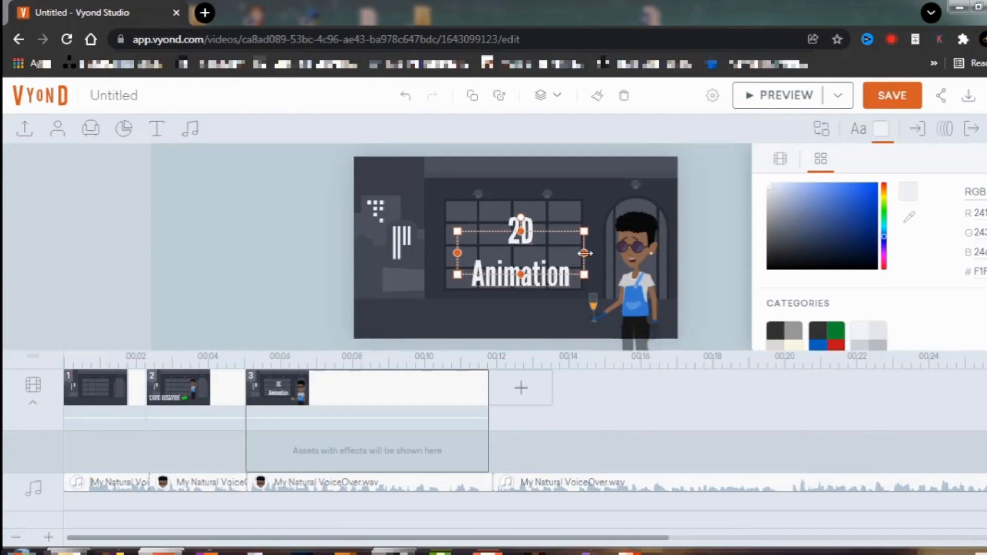
{"action": "left_click_drag", "start_coordinate": [584, 253], "coordinate": [521, 244]}
{"action": "double_click", "coordinate": [521, 245]}
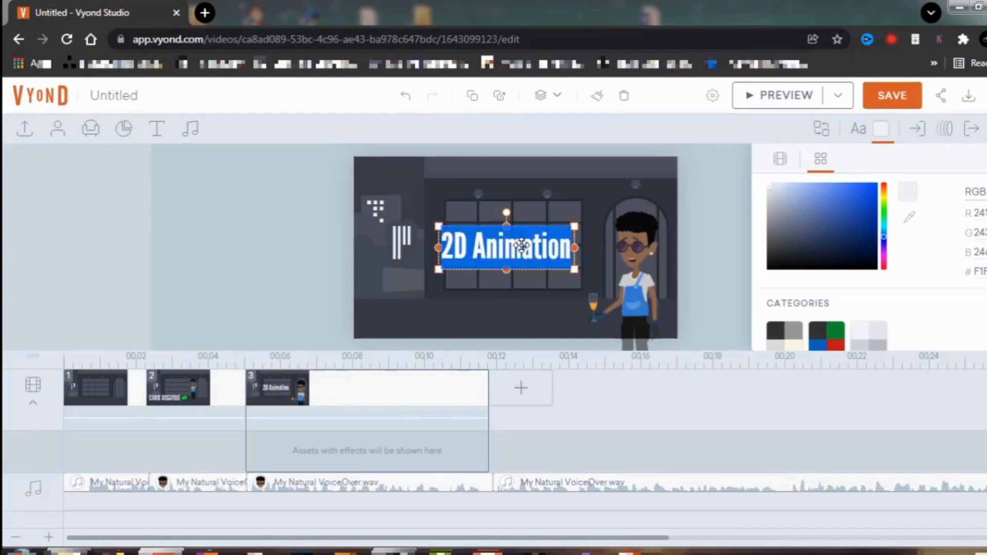
{"action": "left_click", "coordinate": [695, 179]}
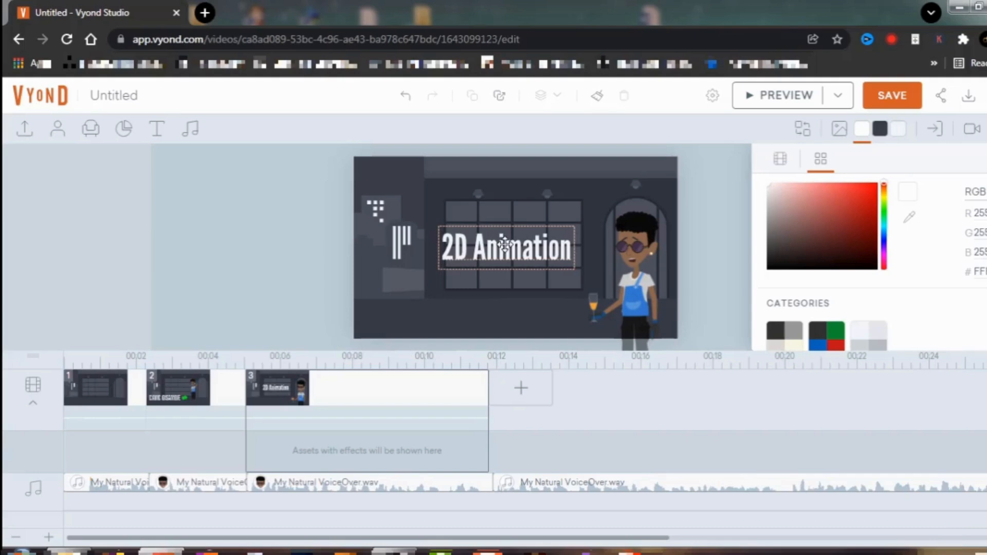
- Apply the Hand Slide - Down enter effect to the "2D Animation" title
{"action": "left_click", "coordinate": [488, 274]}
{"action": "left_click", "coordinate": [508, 251]}
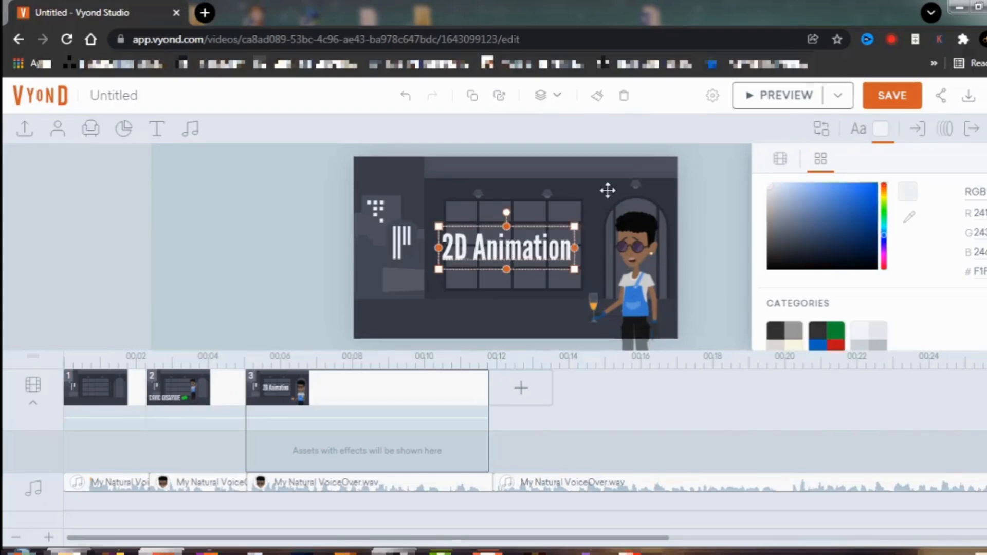
{"action": "left_click", "coordinate": [926, 130]}
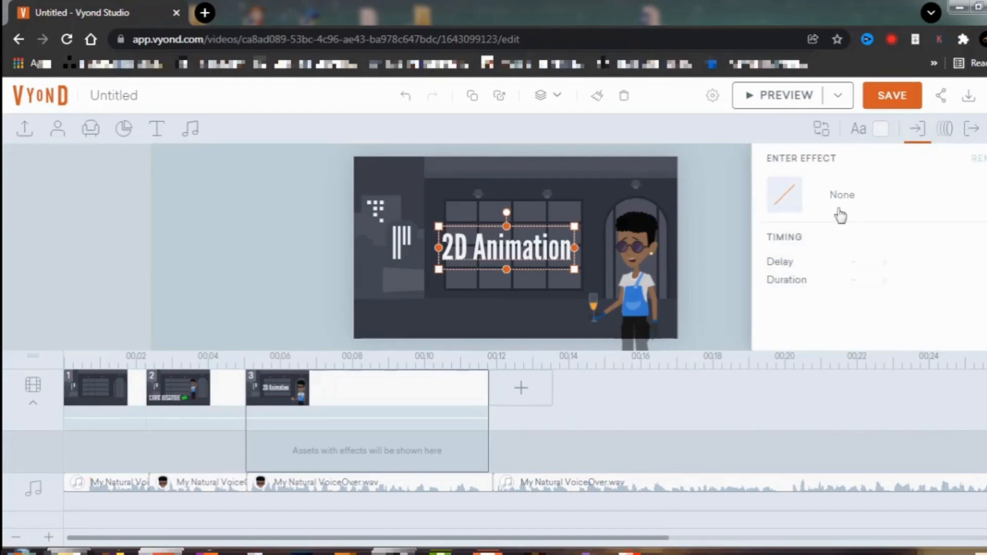
{"action": "left_click", "coordinate": [840, 201]}
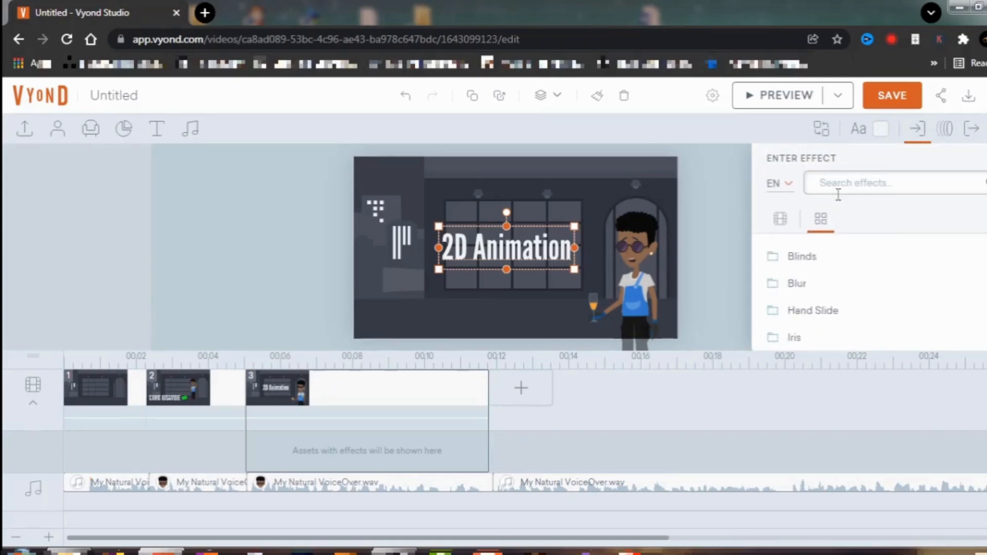
{"action": "left_click", "coordinate": [814, 311]}
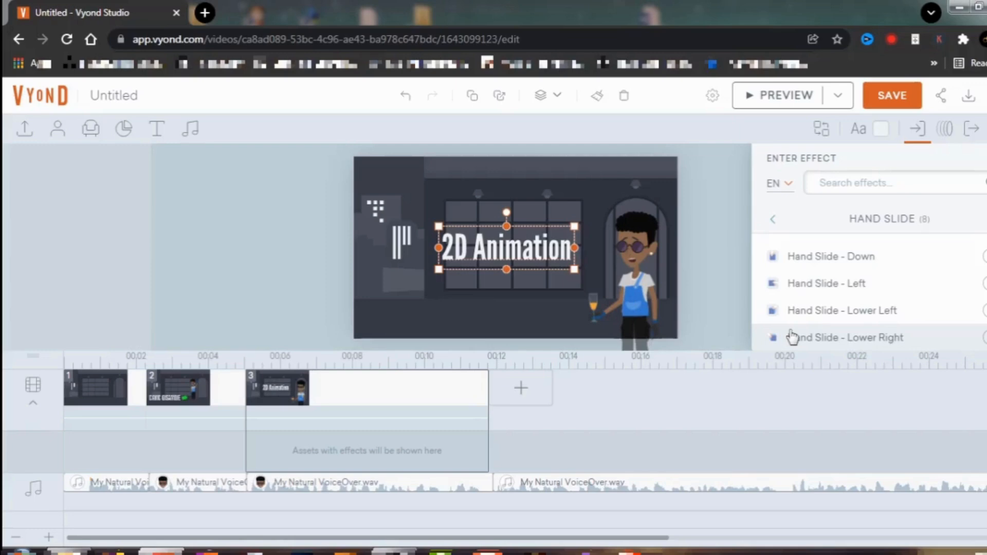
{"action": "left_click", "coordinate": [808, 260]}
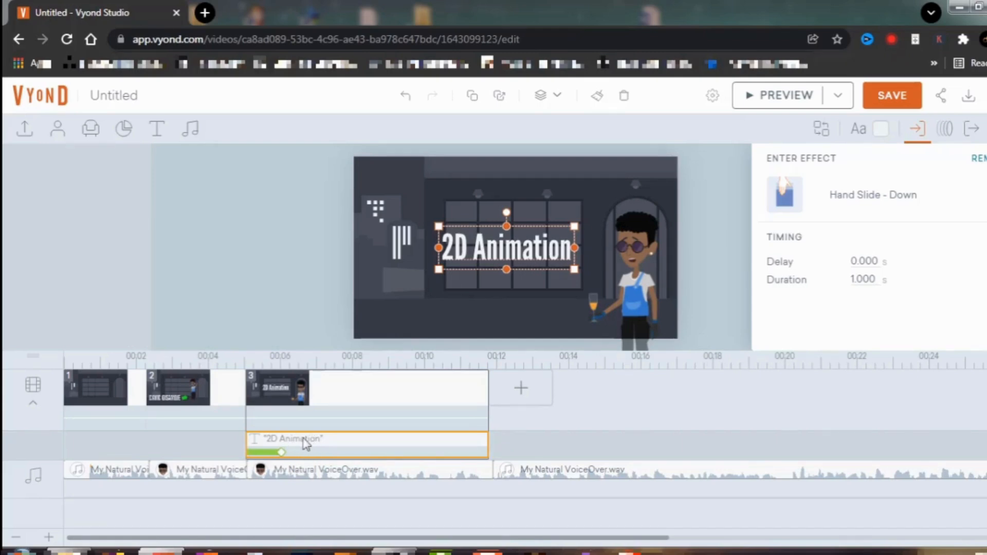
- Delay the "2D Animation" title's entrance by 0.583 s in the timeline and move the title up to the window's upper edge
{"action": "left_click", "coordinate": [32, 406]}
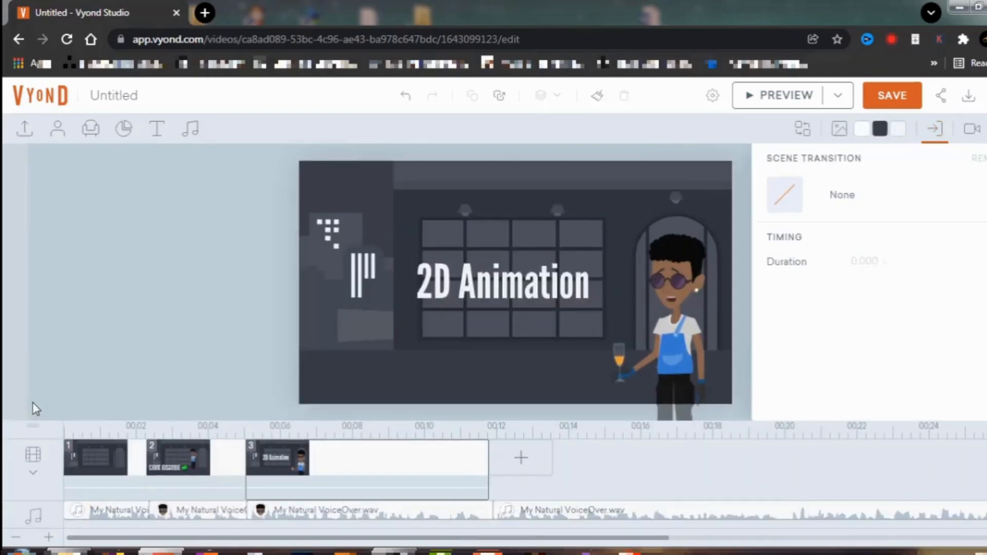
{"action": "left_click", "coordinate": [34, 472]}
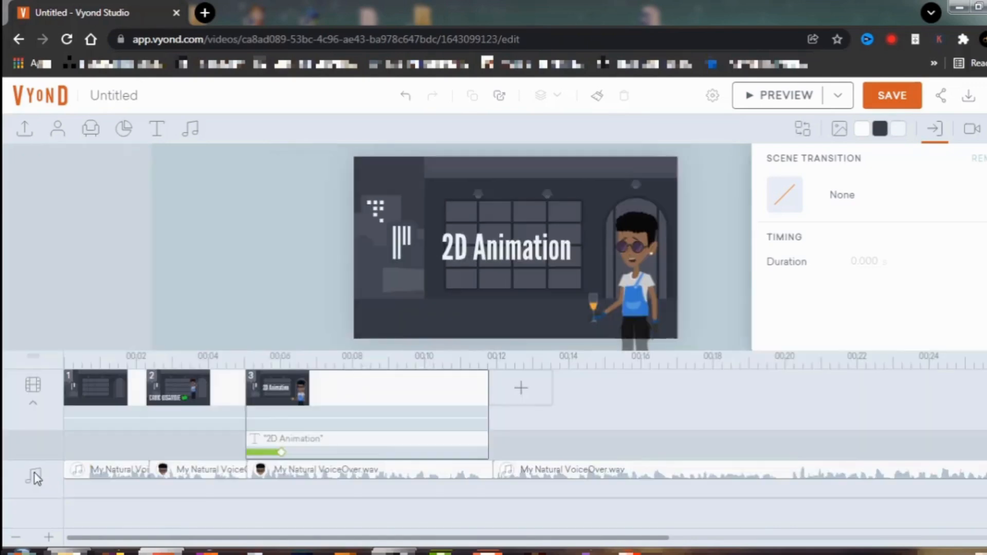
{"action": "left_click", "coordinate": [252, 444]}
{"action": "left_click_drag", "start_coordinate": [248, 439], "coordinate": [271, 439]}
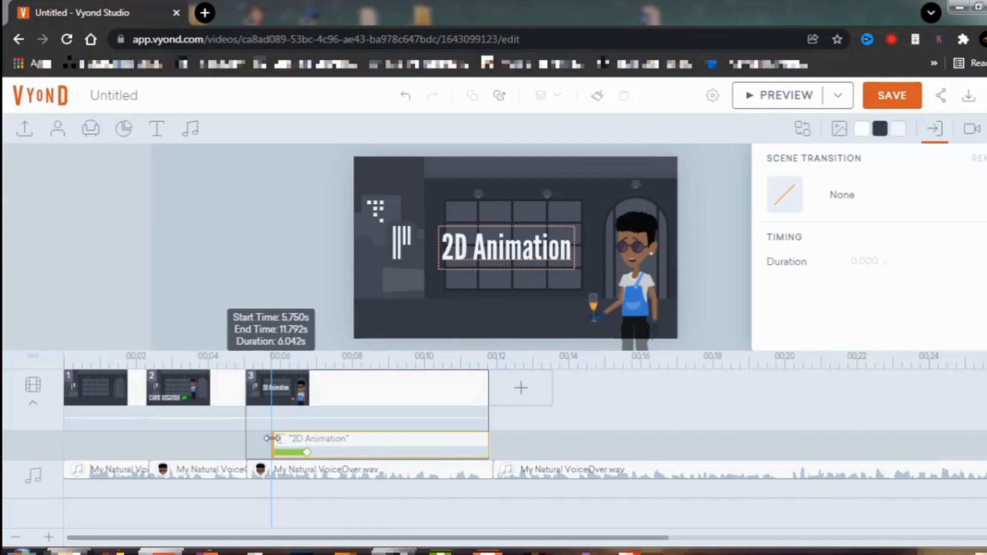
{"action": "left_click_drag", "start_coordinate": [272, 438], "coordinate": [266, 439]}
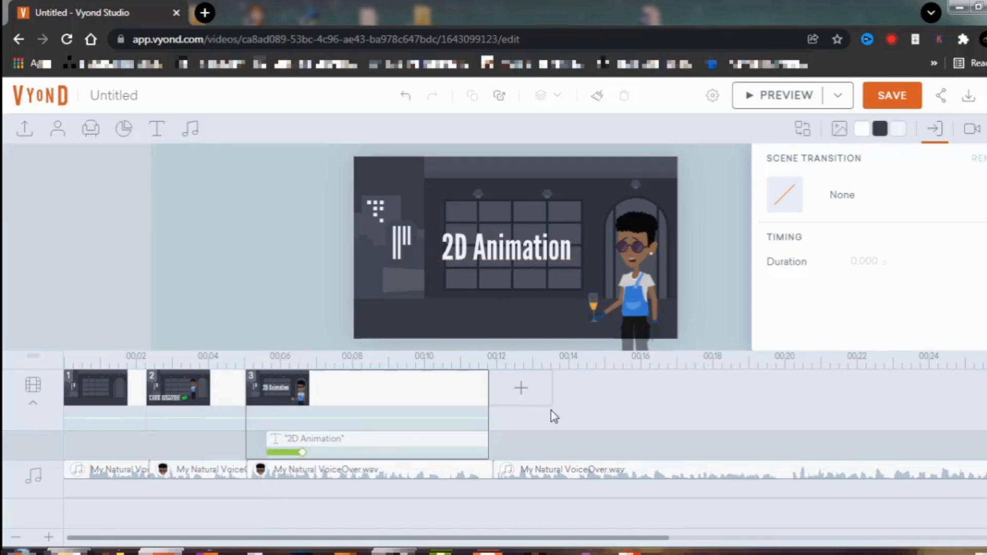
{"action": "left_click", "coordinate": [525, 244]}
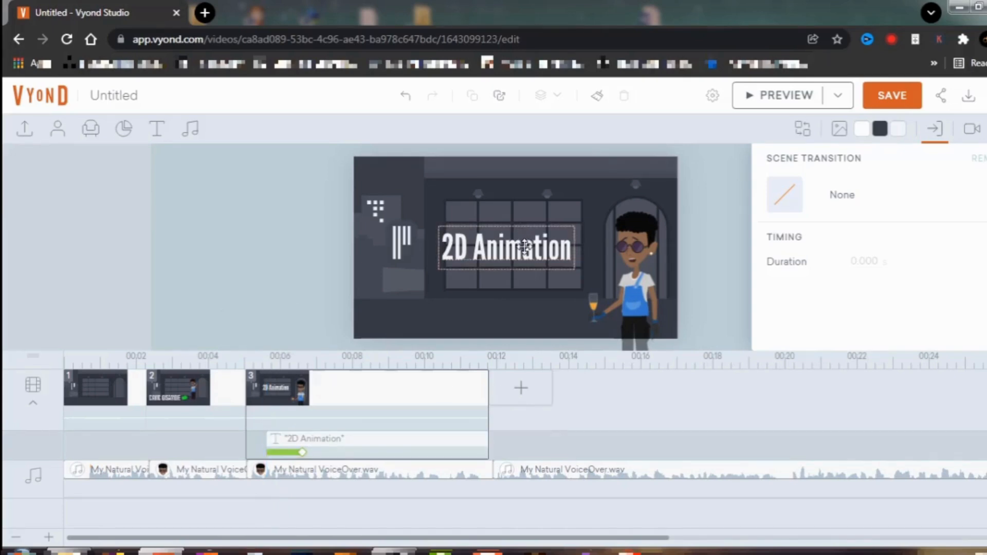
{"action": "left_click_drag", "start_coordinate": [525, 246], "coordinate": [525, 217]}
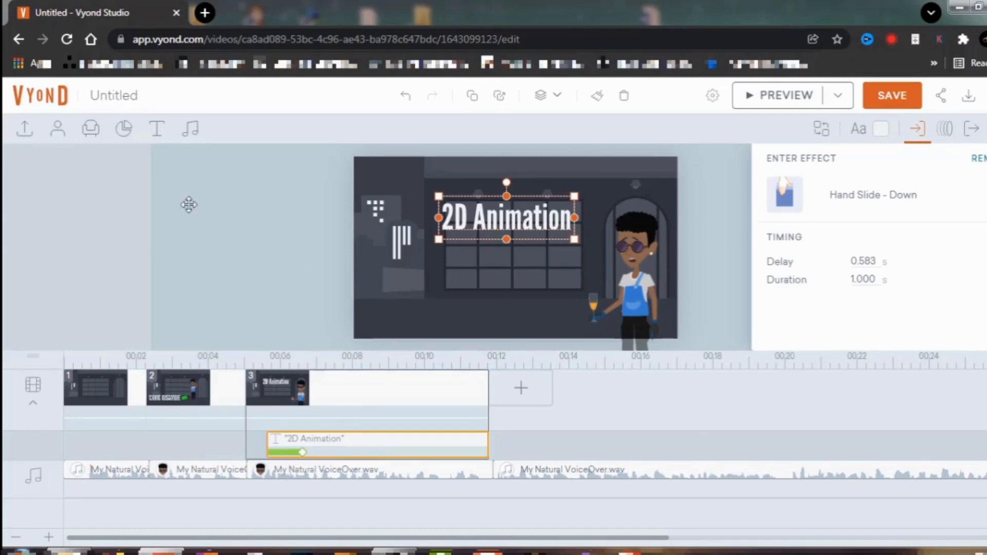
- Search the props for "shape" and add the gray rounded rectangle to scene 3
{"action": "left_click", "coordinate": [91, 134]}
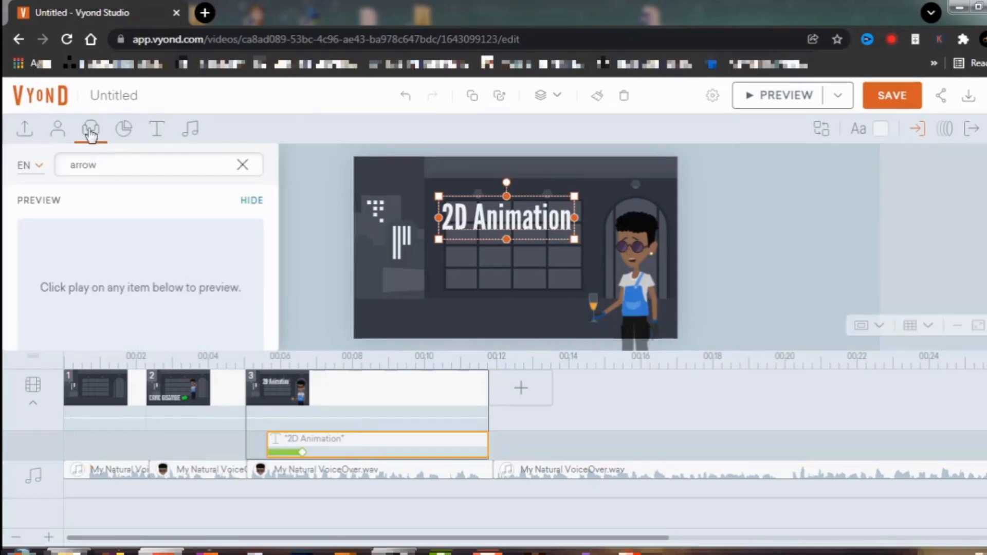
{"action": "double_click", "coordinate": [107, 166]}
{"action": "type", "text": "shape"}
{"action": "key", "text": "Return"}
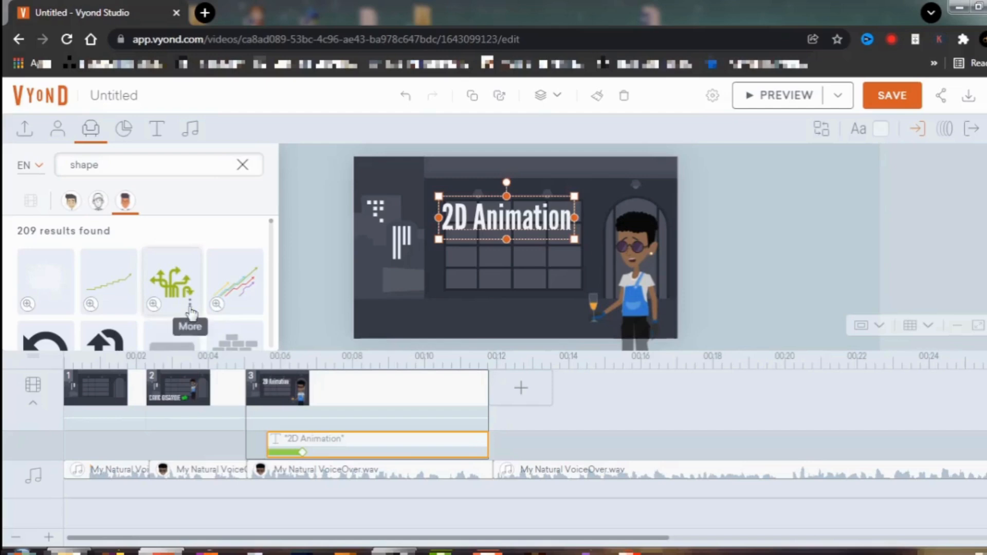
{"action": "scroll", "coordinate": [191, 311], "scroll_direction": "down", "scroll_amount": 2}
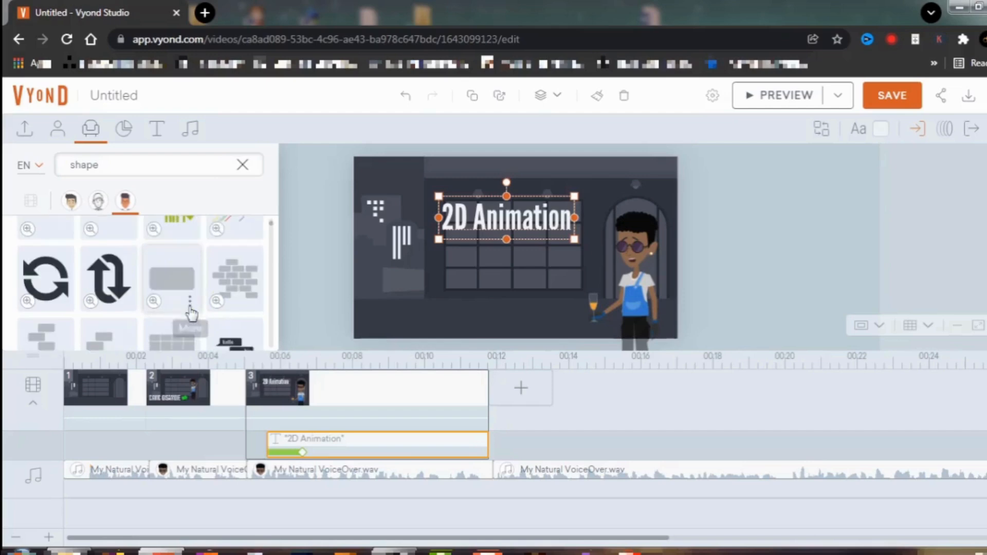
{"action": "left_click", "coordinate": [173, 283]}
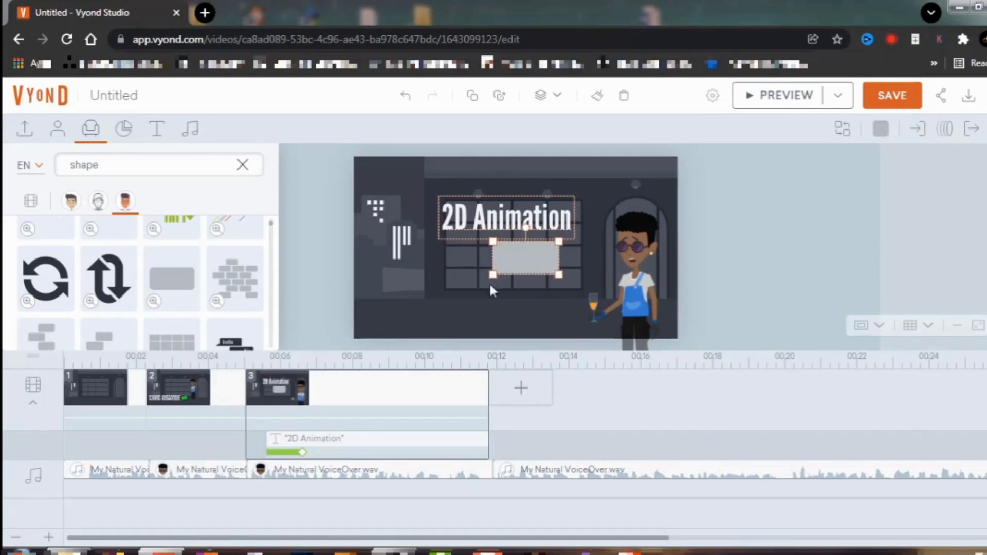
- Enlarge the rounded rectangle to the width of the "2D Animation" title and place it just below the title
{"action": "left_click_drag", "start_coordinate": [493, 274], "coordinate": [427, 307]}
{"action": "mouse_move", "coordinate": [488, 281]}
{"action": "left_mouse_down"}
{"action": "mouse_move", "coordinate": [514, 278]}
{"action": "mouse_move", "coordinate": [505, 278]}
{"action": "left_mouse_up"}
{"action": "left_click_drag", "start_coordinate": [440, 306], "coordinate": [437, 309]}
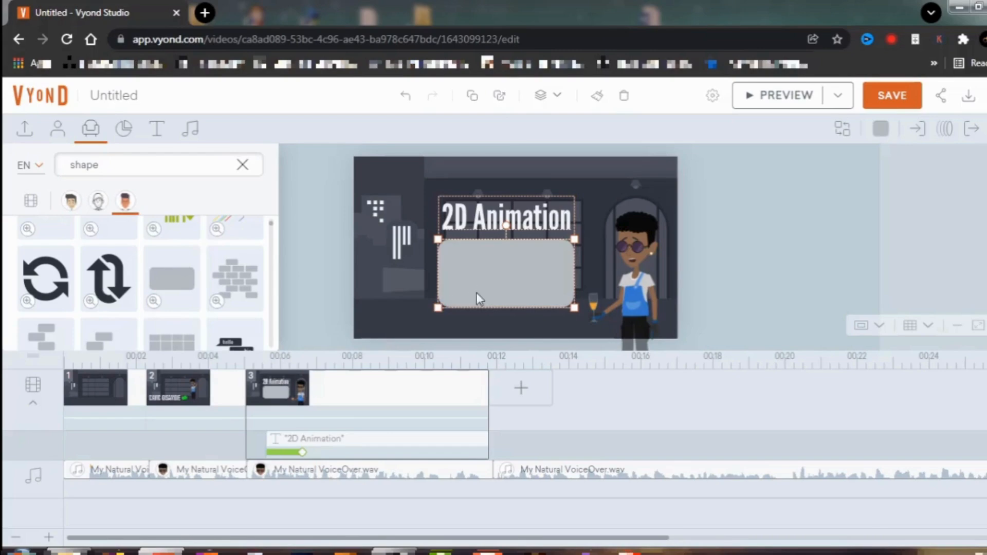
{"action": "left_click_drag", "start_coordinate": [492, 290], "coordinate": [492, 295]}
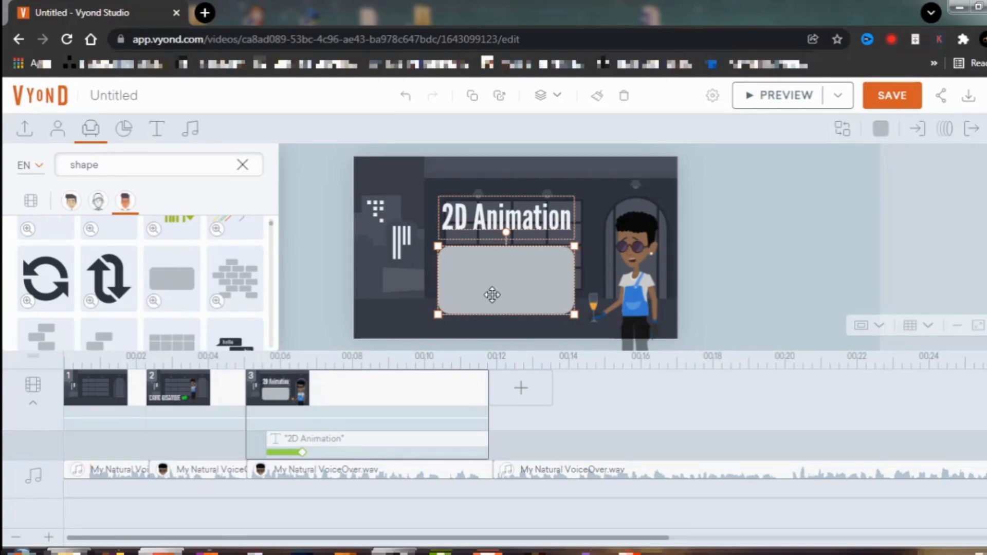
- Recolor the rounded rectangle with the eyedropper, sampling the blue of the character's overalls
{"action": "left_click", "coordinate": [880, 130]}
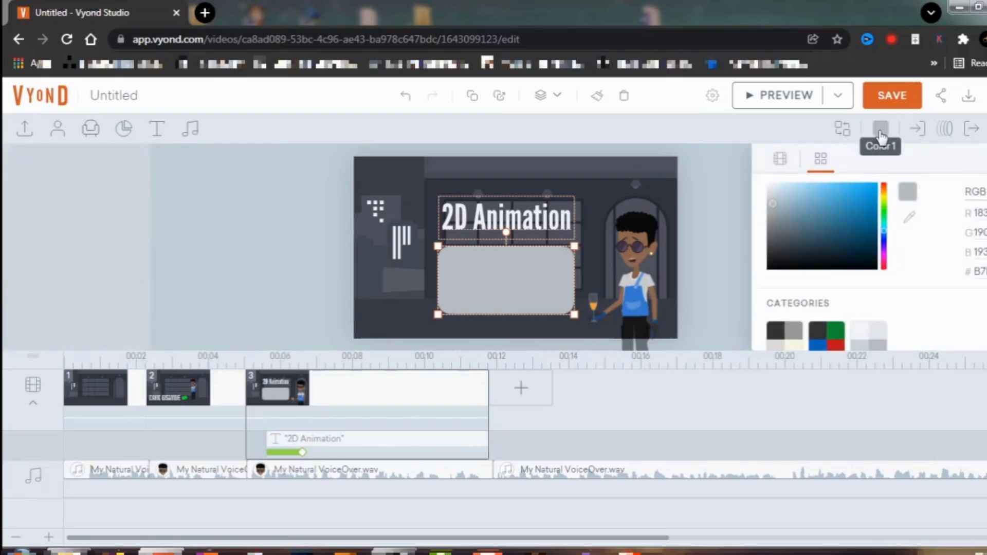
{"action": "left_click", "coordinate": [881, 130]}
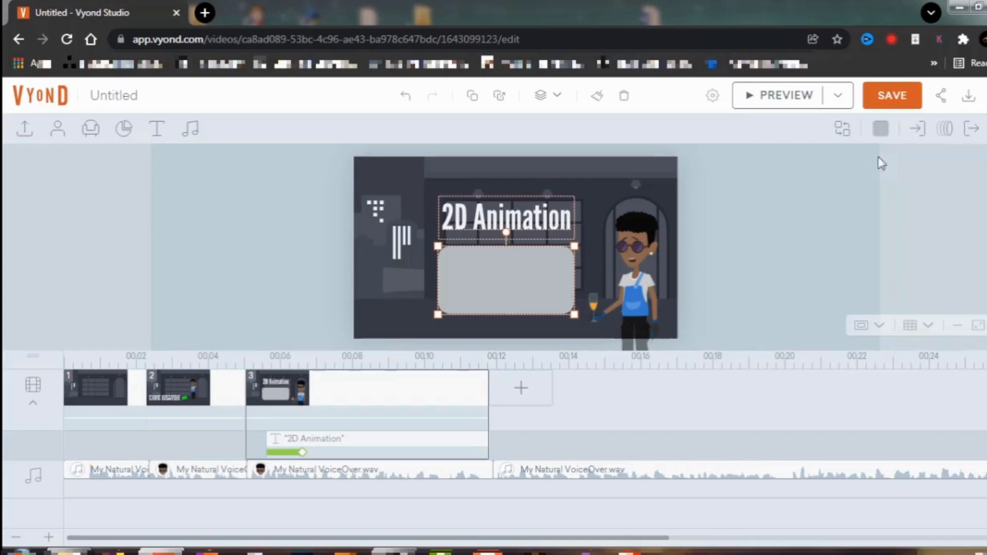
{"action": "left_click", "coordinate": [881, 132]}
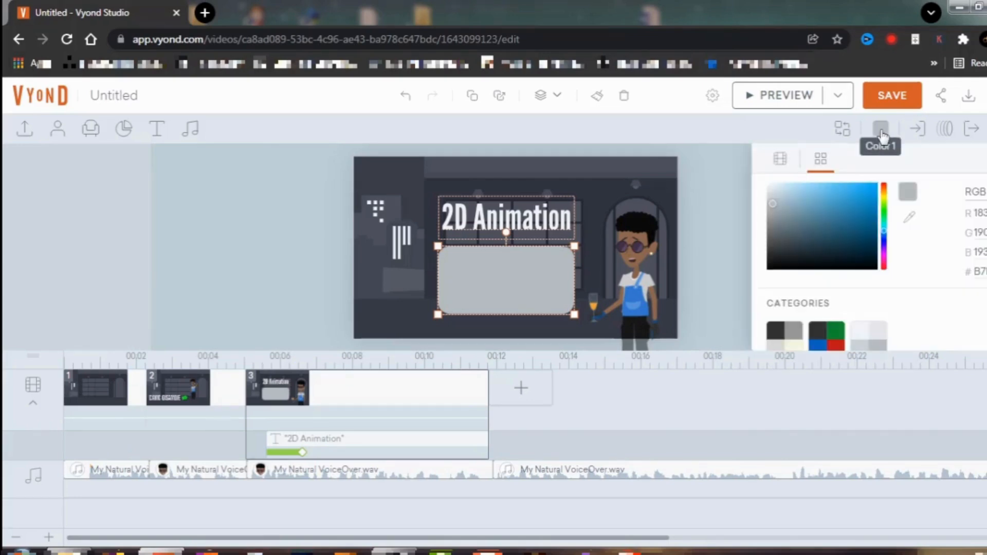
{"action": "left_click", "coordinate": [912, 224]}
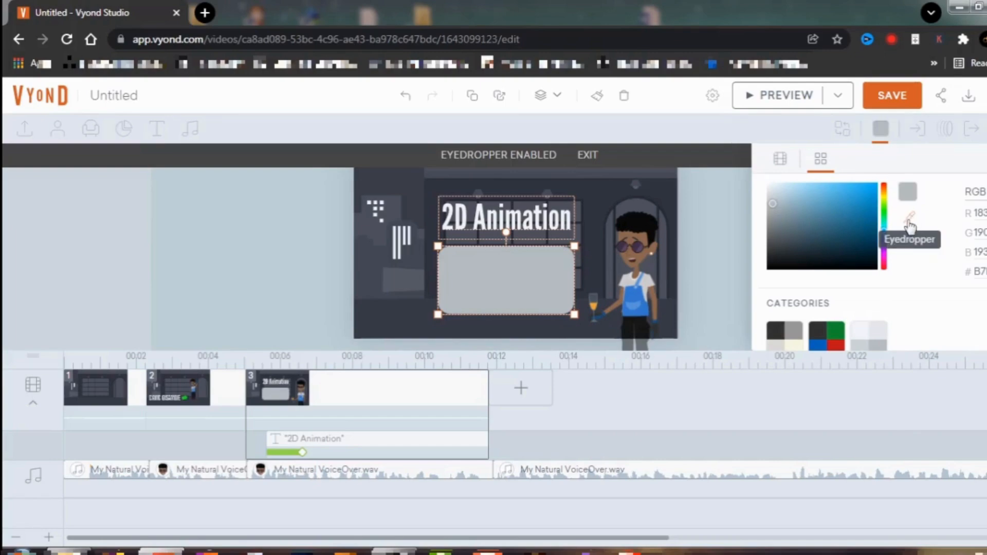
{"action": "left_click", "coordinate": [646, 283]}
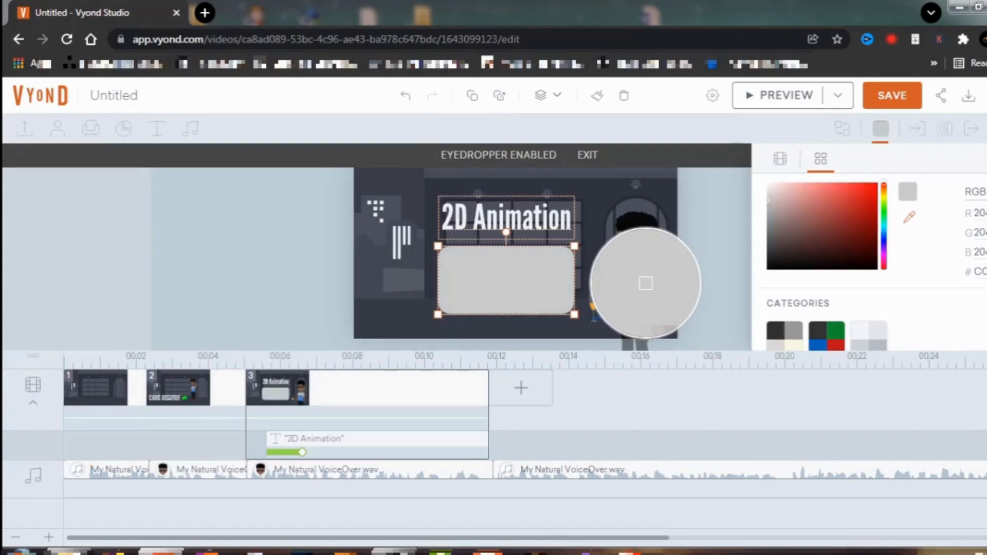
{"action": "left_click", "coordinate": [630, 297]}
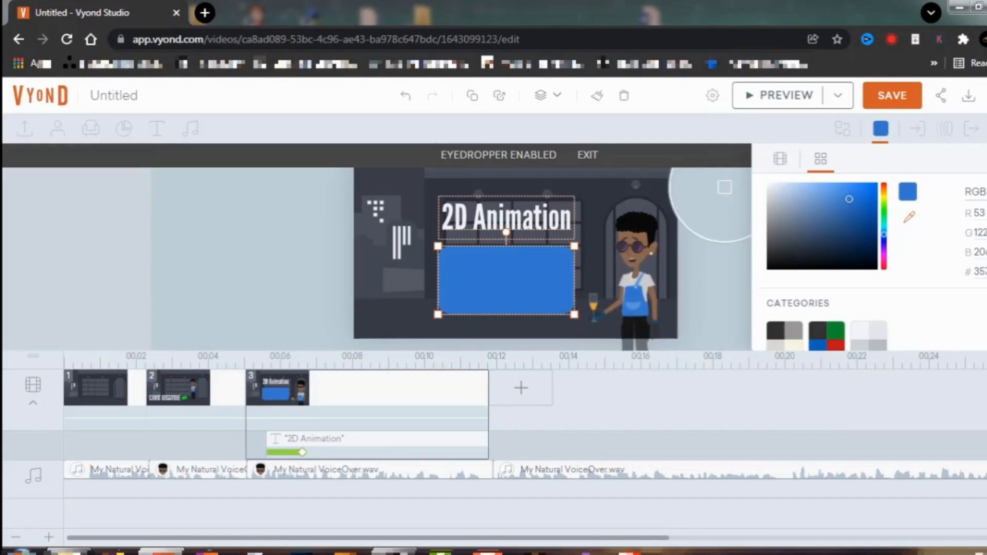
- Exit the eyedropper and add two black-and-white Casual characters to scene 3: the man in the dark jacket and the black-haired girl in the skirt
{"action": "left_click", "coordinate": [588, 154]}
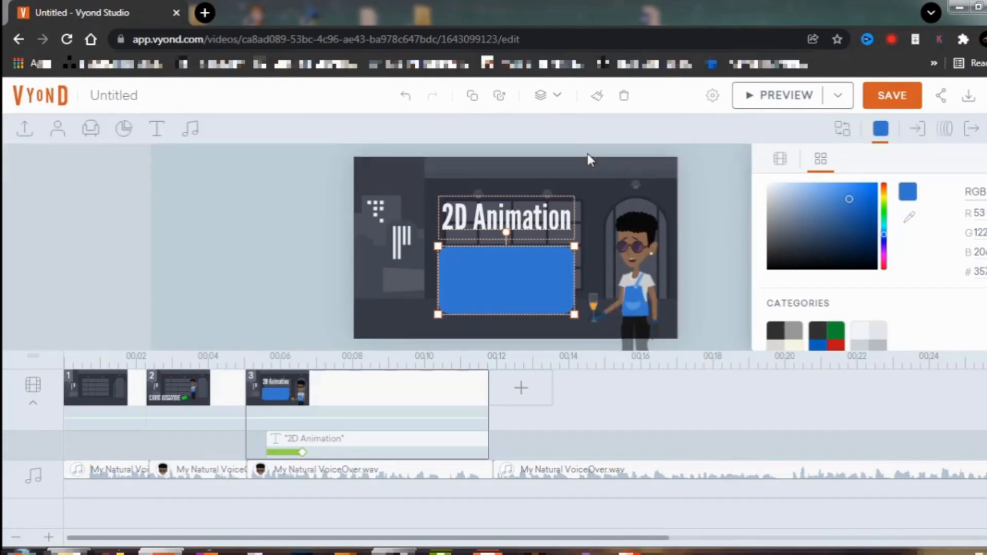
{"action": "left_click", "coordinate": [715, 210]}
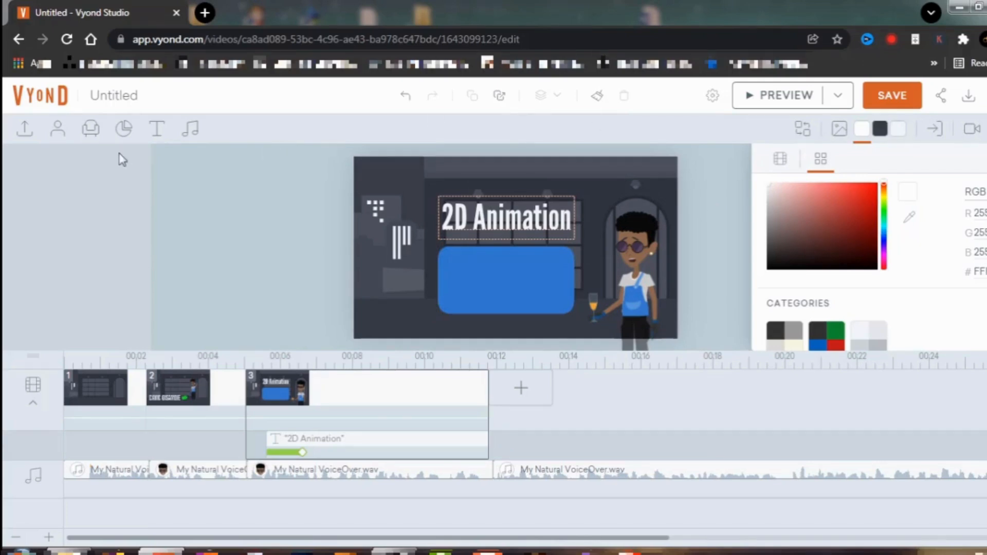
{"action": "left_click", "coordinate": [58, 135]}
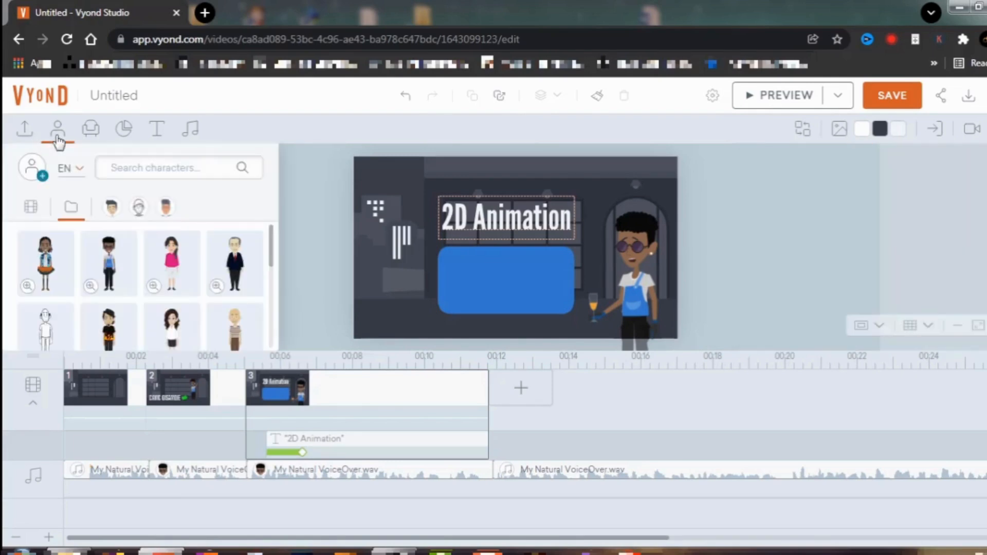
{"action": "left_click", "coordinate": [140, 211]}
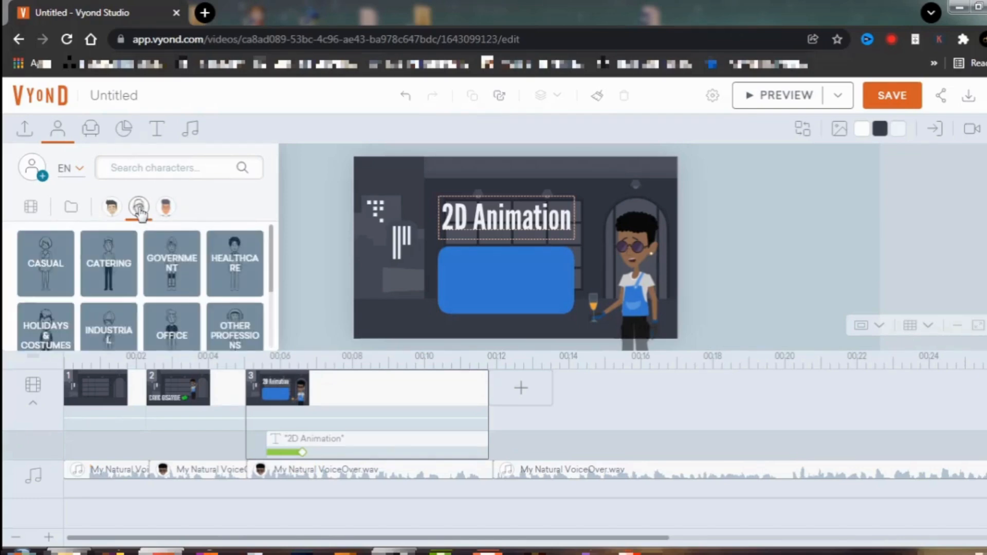
{"action": "left_click", "coordinate": [47, 263]}
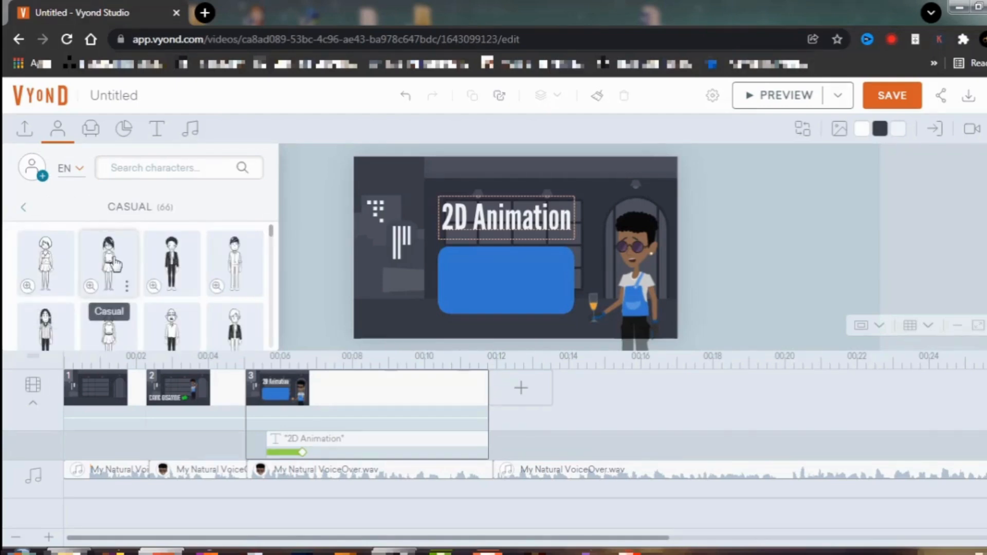
{"action": "left_click", "coordinate": [175, 254]}
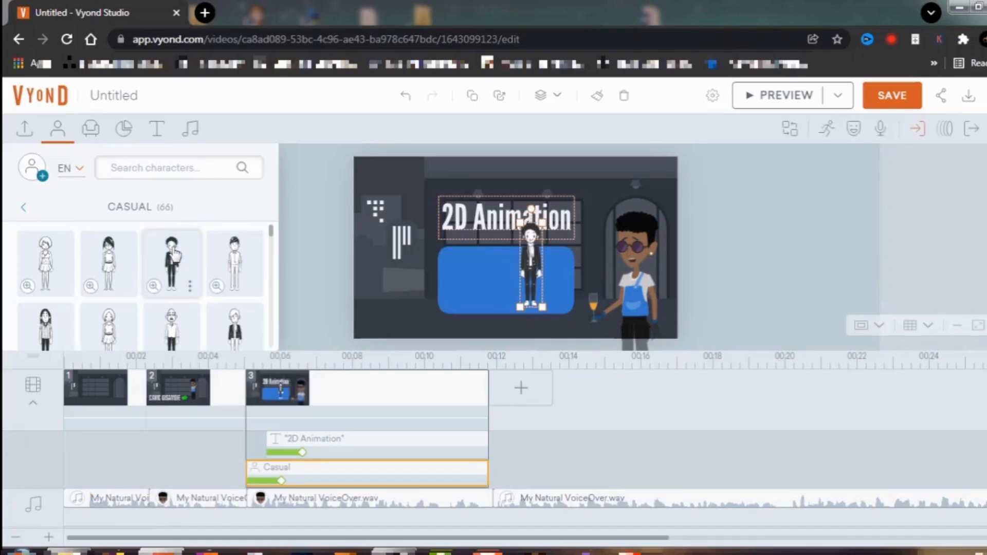
{"action": "left_click", "coordinate": [107, 266]}
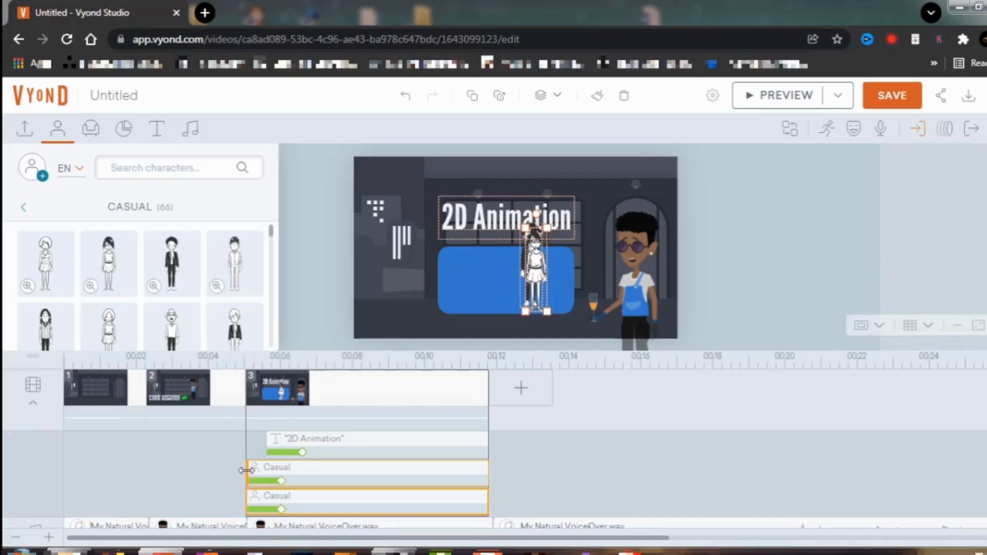
- Stagger the two Casual characters' entrances in the timeline, starting the man just after the title's entrance effect and the girl just after the man's
{"action": "left_click_drag", "start_coordinate": [248, 469], "coordinate": [307, 471]}
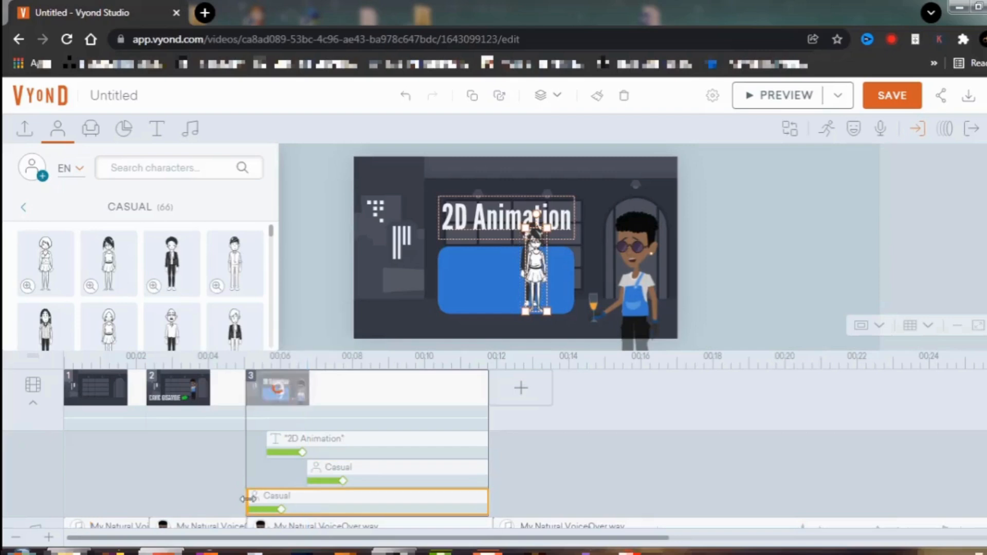
{"action": "left_click_drag", "start_coordinate": [248, 499], "coordinate": [328, 497]}
{"action": "left_click", "coordinate": [344, 482]}
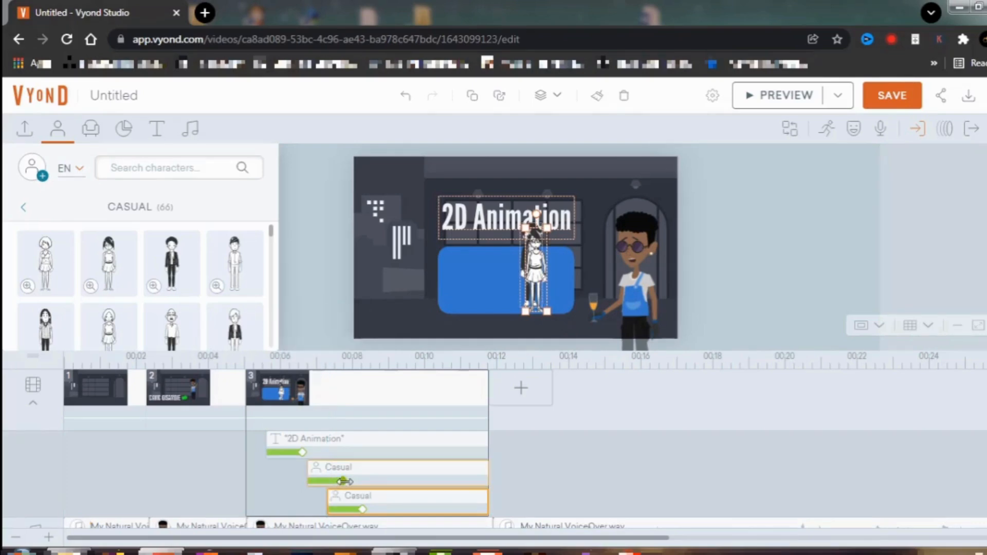
{"action": "left_click_drag", "start_coordinate": [328, 498], "coordinate": [346, 498]}
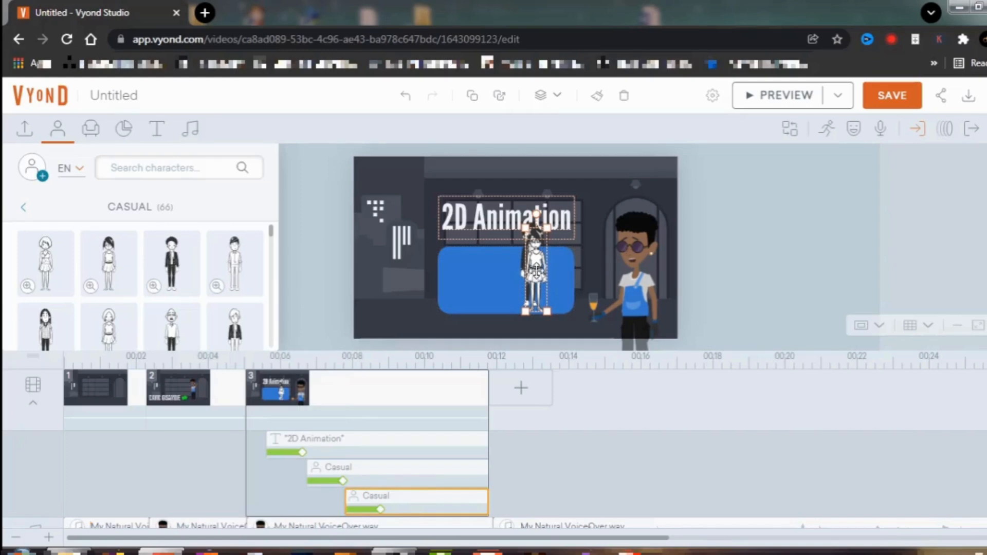
- Move the girl to the left part of the blue rectangle and shrink her to about the rectangle's height
{"action": "left_click_drag", "start_coordinate": [534, 280], "coordinate": [468, 286]}
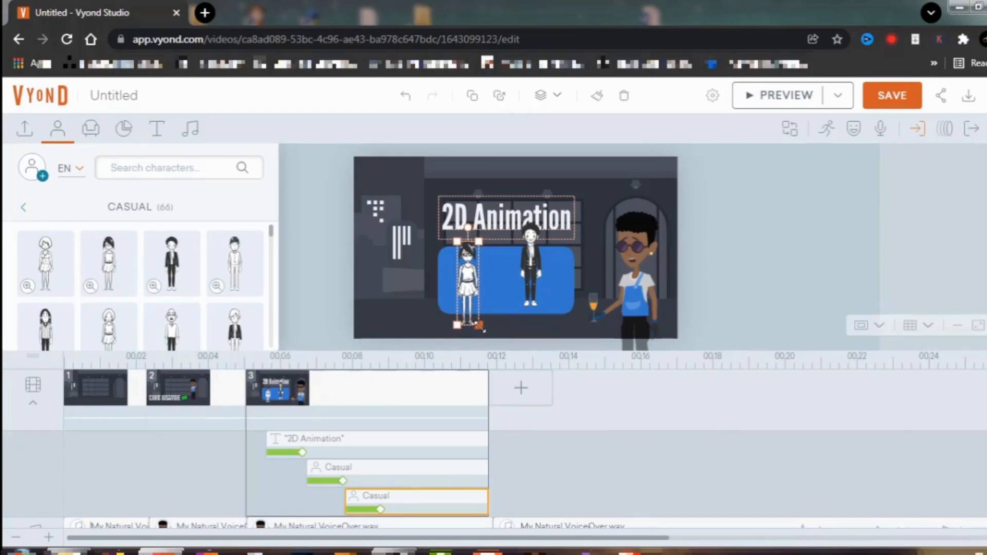
{"action": "left_click_drag", "start_coordinate": [479, 325], "coordinate": [477, 316]}
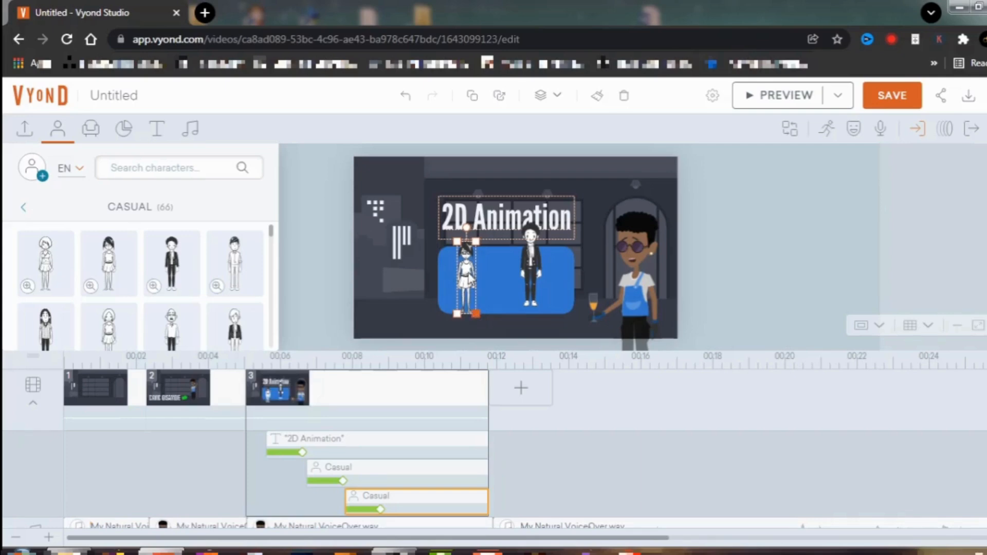
{"action": "left_click_drag", "start_coordinate": [466, 274], "coordinate": [467, 273]}
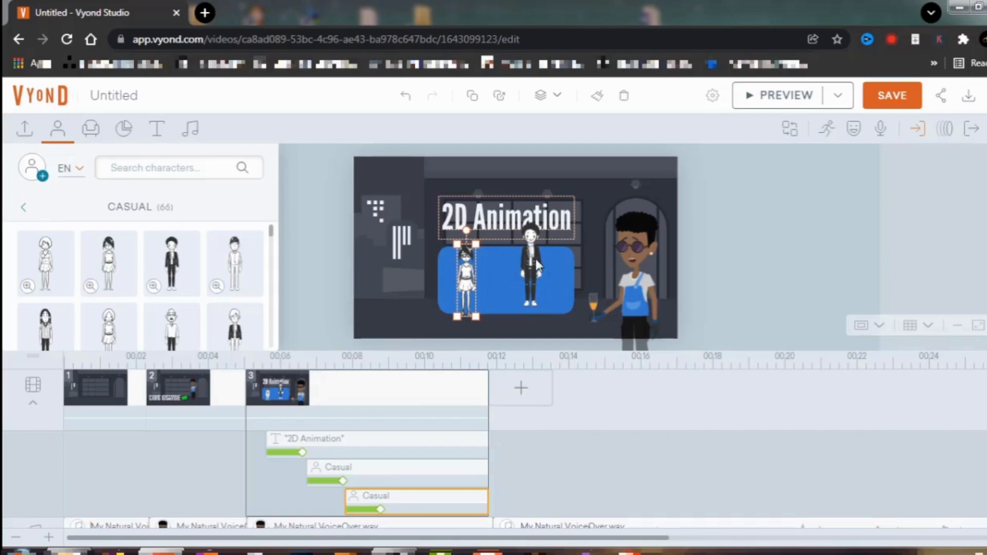
- Shrink the man to match the girl's height and place the two characters at opposite ends of the blue rectangle, level with each other
{"action": "left_click", "coordinate": [535, 259]}
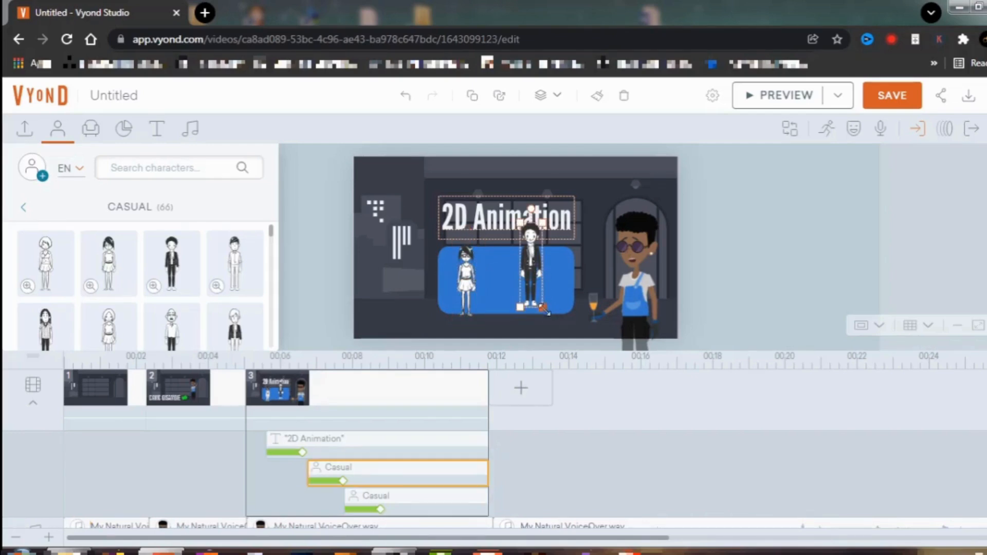
{"action": "left_click_drag", "start_coordinate": [543, 307], "coordinate": [540, 297]}
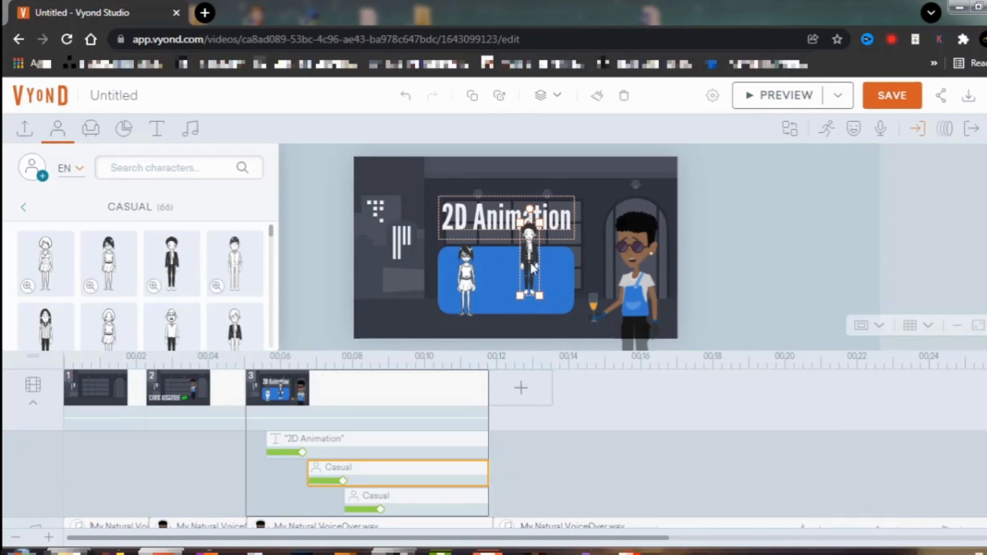
{"action": "left_click_drag", "start_coordinate": [529, 254], "coordinate": [538, 278]}
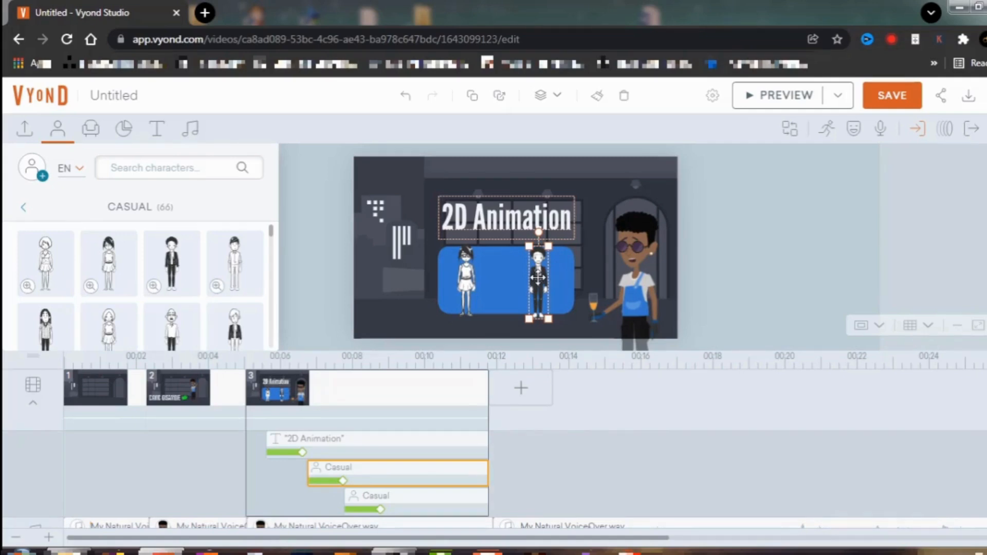
{"action": "left_click_drag", "start_coordinate": [538, 277], "coordinate": [558, 276]}
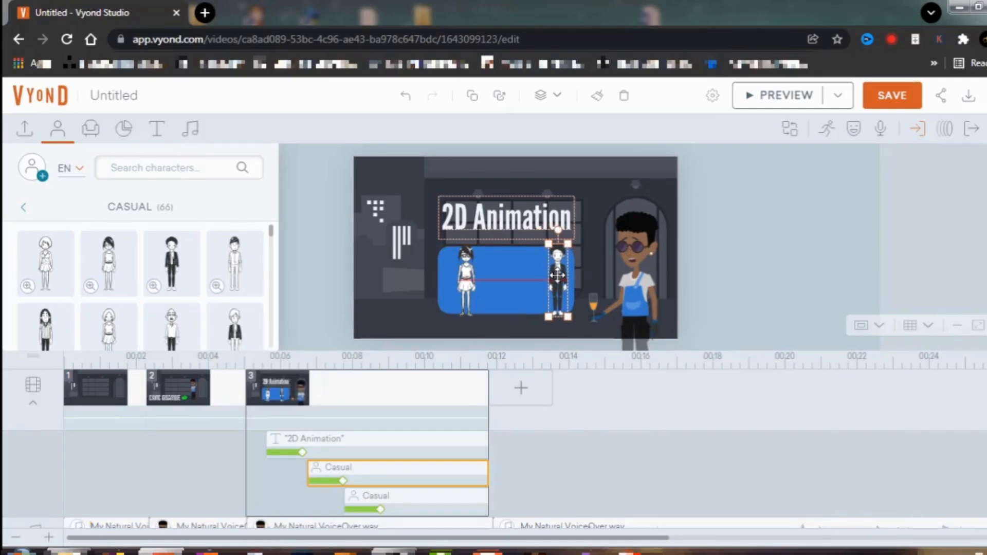
{"action": "left_click", "coordinate": [465, 272]}
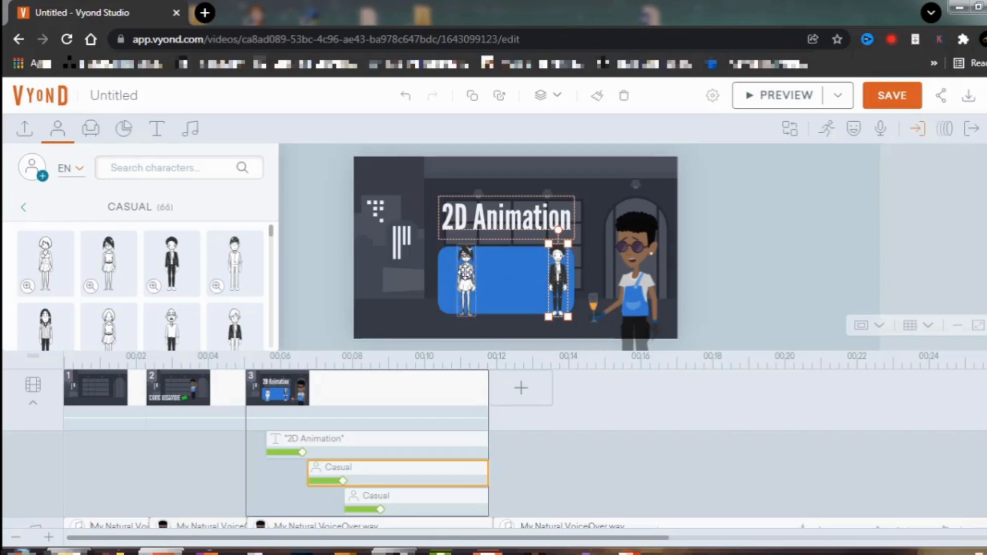
{"action": "left_click_drag", "start_coordinate": [466, 272], "coordinate": [452, 273]}
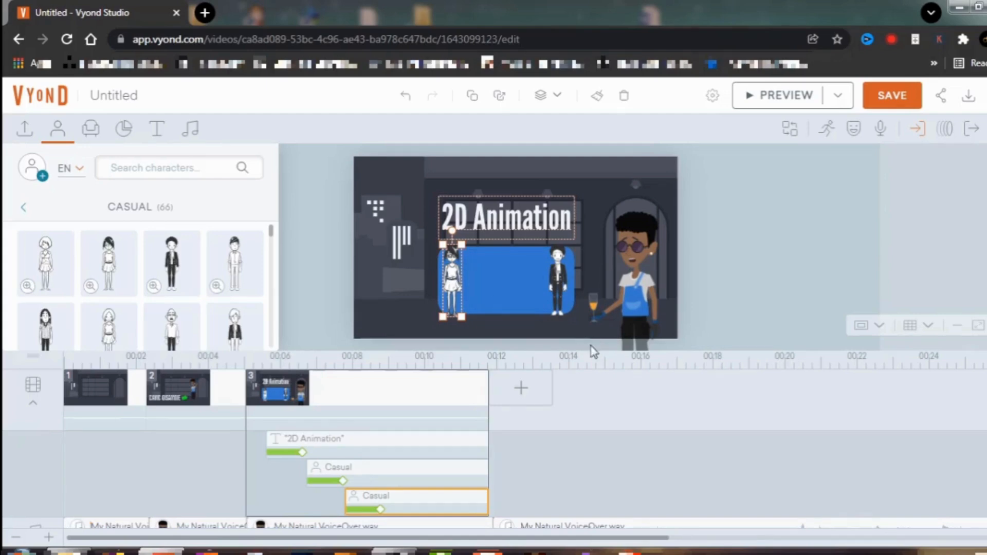
- Search the girl's actions for "rain", preview the dancing-in-the-rain action without an umbrella and apply it to her
{"action": "left_click", "coordinate": [828, 135]}
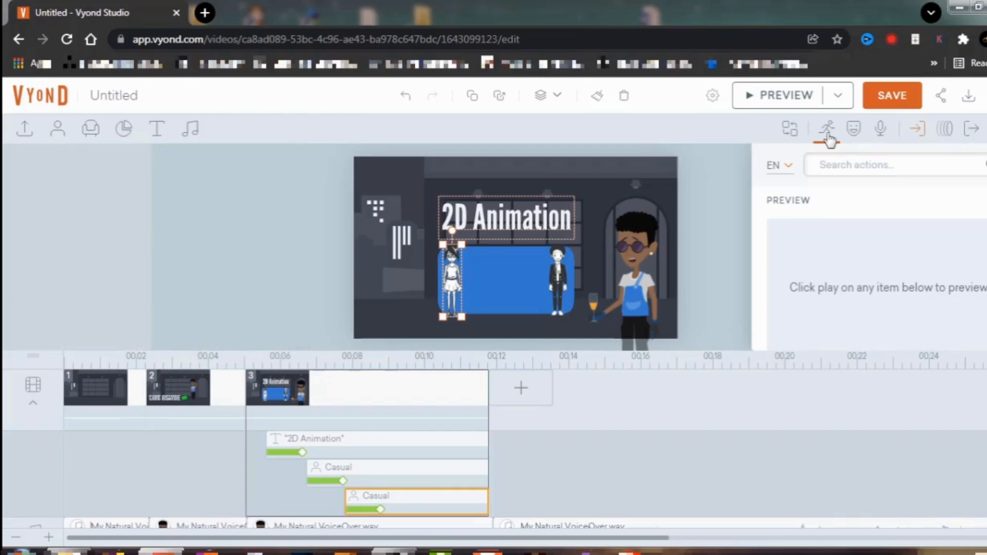
{"action": "left_click", "coordinate": [850, 163]}
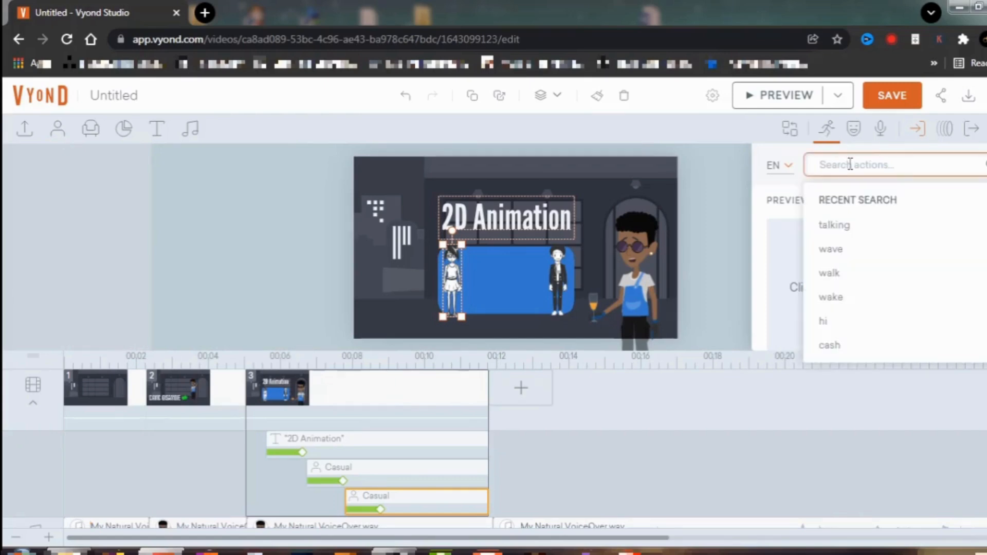
{"action": "type", "text": "t"}
{"action": "type", "text": "ain"}
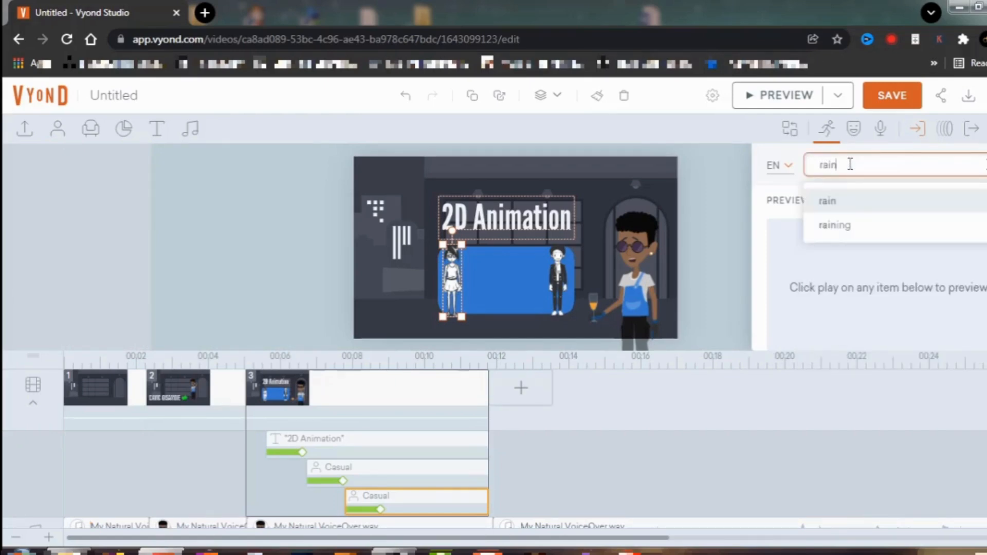
{"action": "key", "text": "Return"}
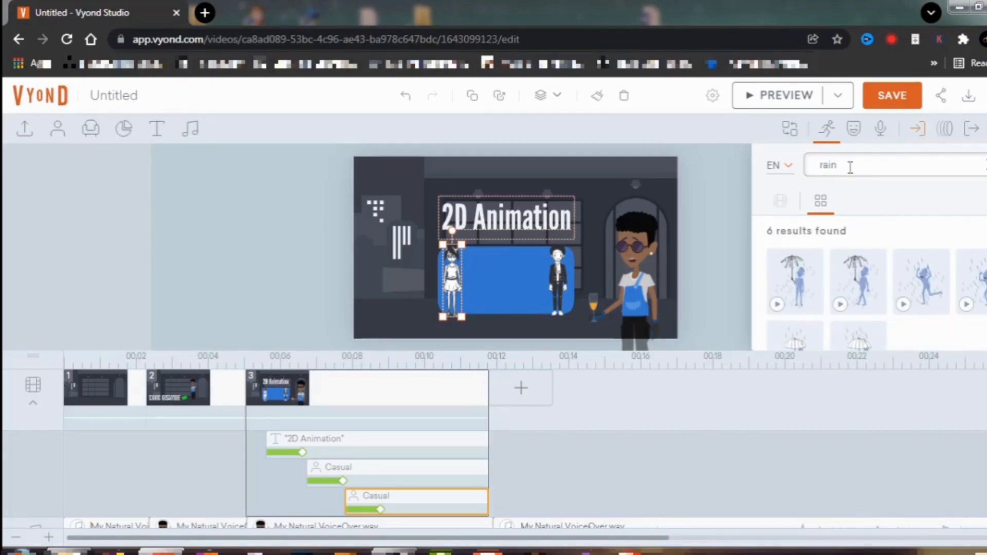
{"action": "left_click", "coordinate": [904, 305]}
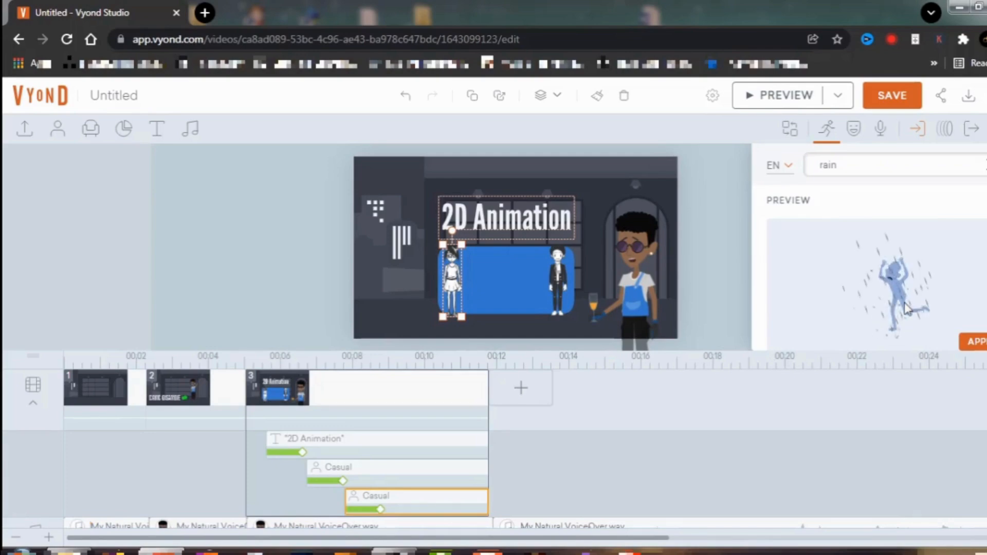
{"action": "left_click", "coordinate": [979, 343]}
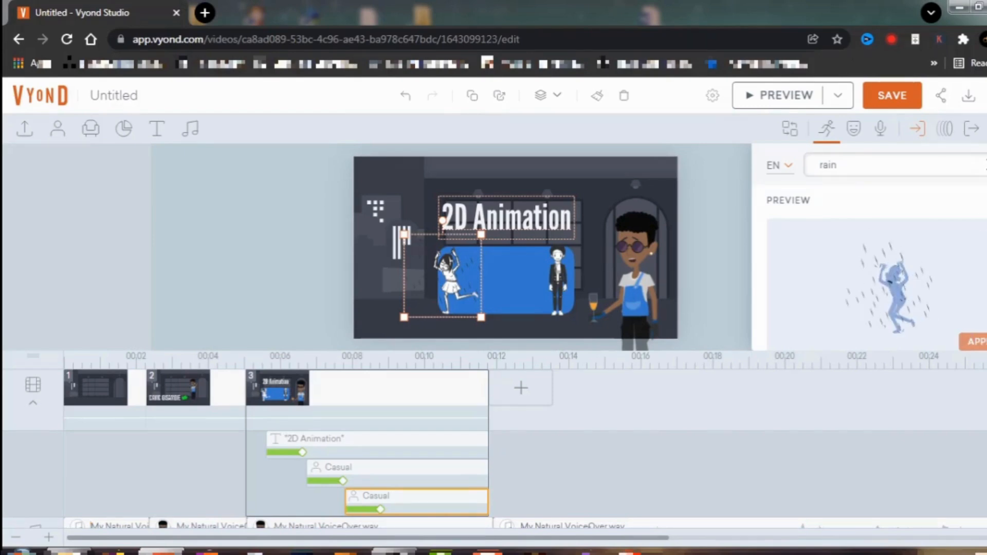
{"action": "left_click", "coordinate": [986, 201]}
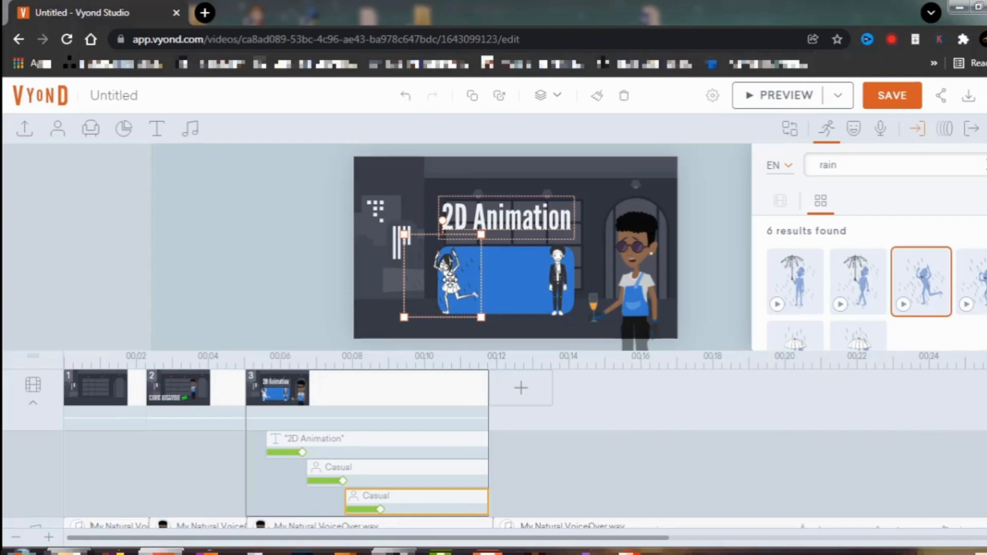
- Move the dancing girl outside the scene, beyond the talking character, and move her one layer backward
{"action": "left_click_drag", "start_coordinate": [450, 279], "coordinate": [712, 281]}
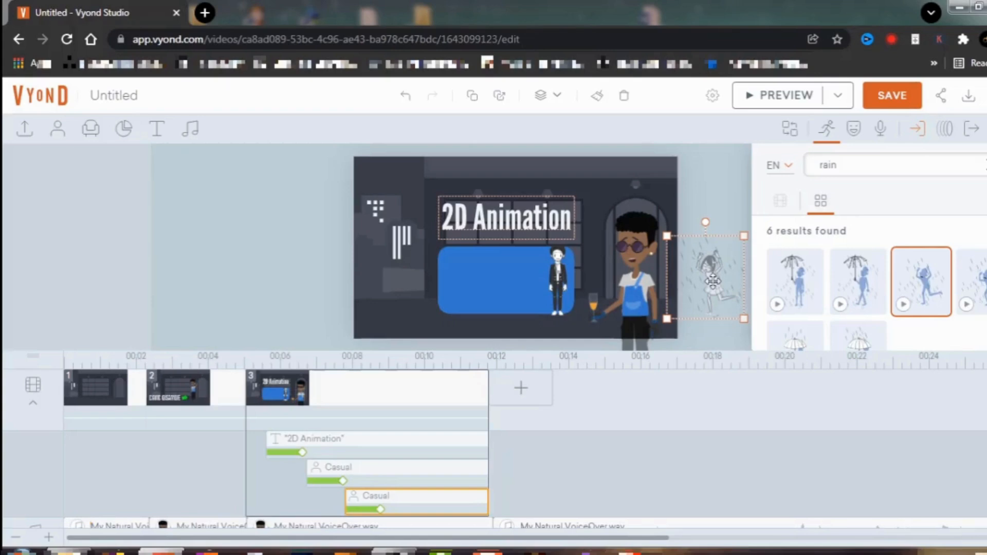
{"action": "left_click_drag", "start_coordinate": [712, 281], "coordinate": [717, 281]}
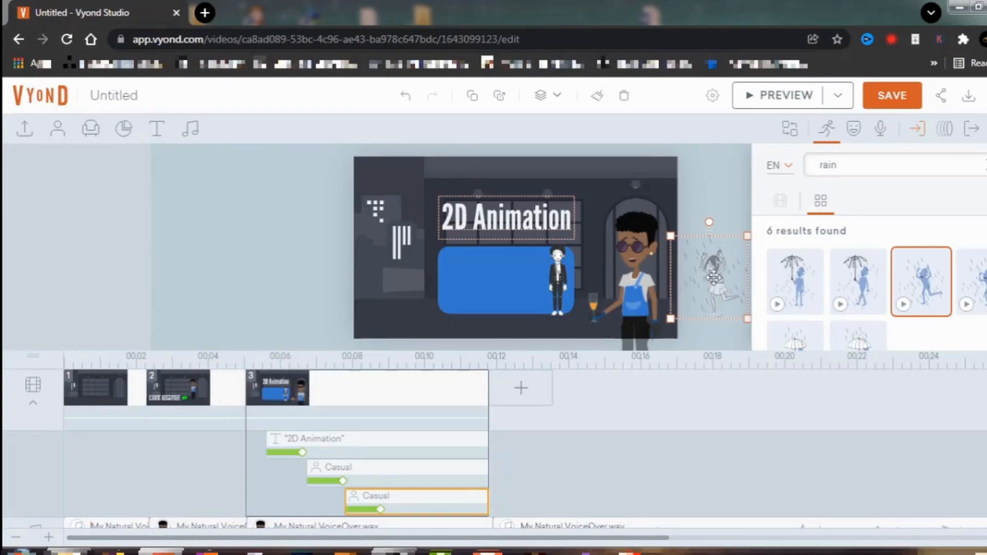
{"action": "right_click", "coordinate": [715, 280]}
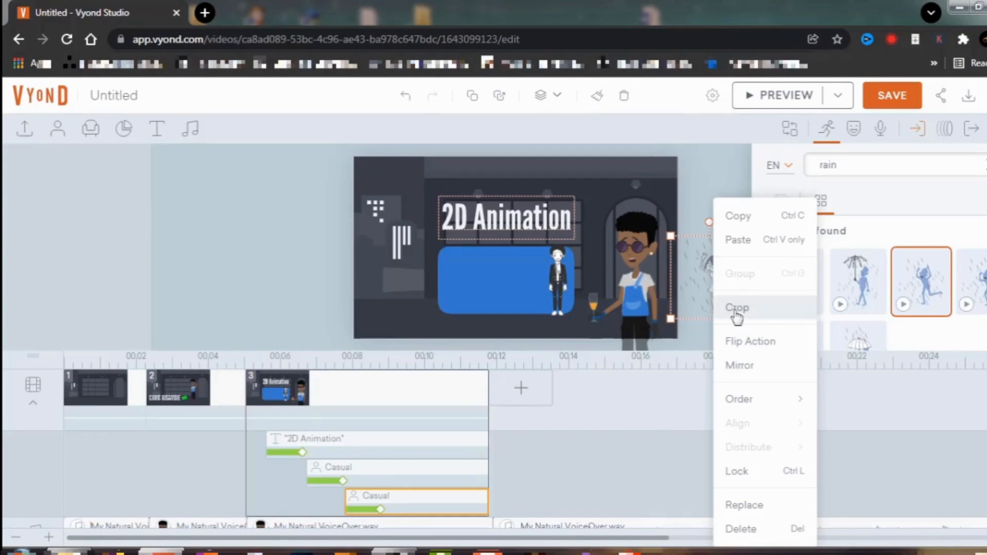
{"action": "mouse_move", "coordinate": [748, 412]}
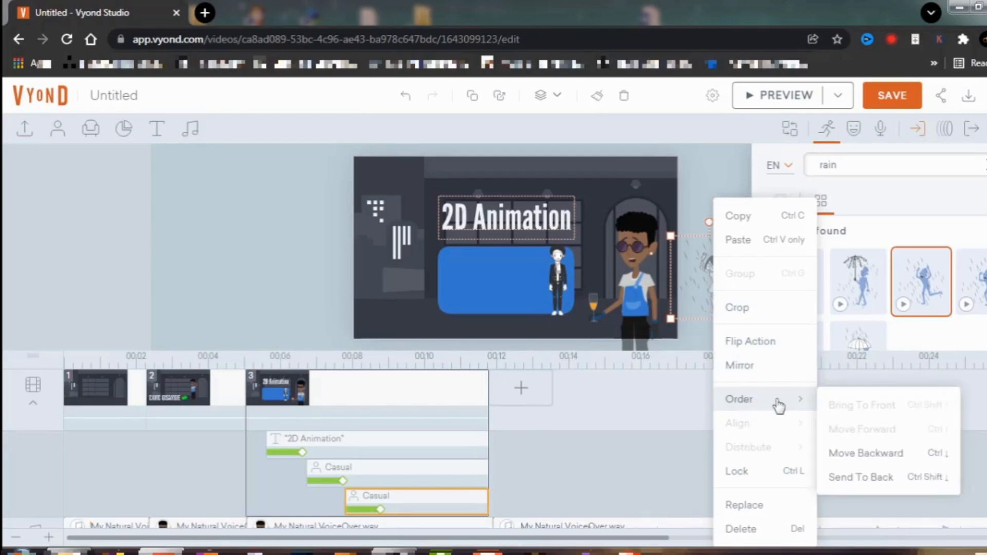
{"action": "left_click", "coordinate": [838, 458]}
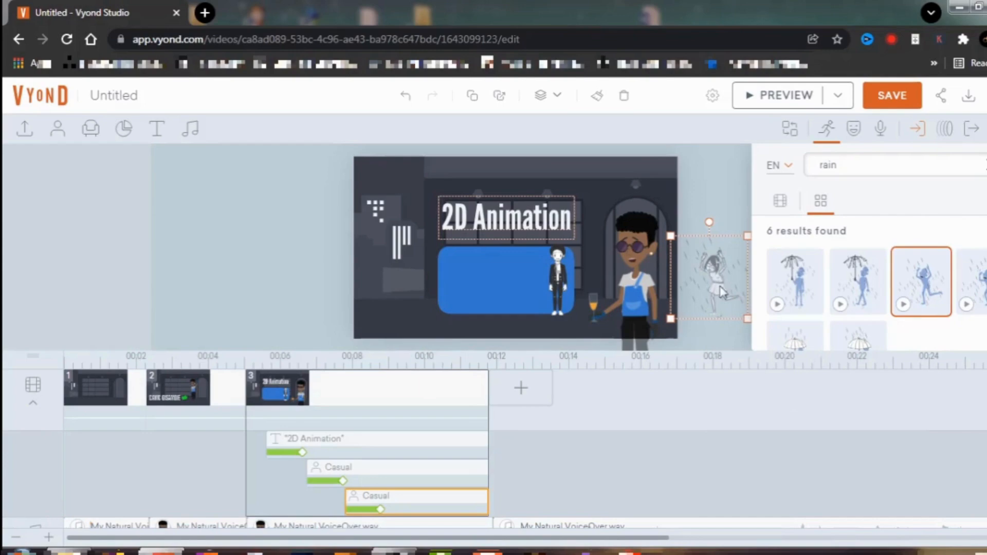
- Move the dancing girl over the talking character, against the scene's right edge, and move her one more layer backward
{"action": "left_click_drag", "start_coordinate": [718, 283], "coordinate": [639, 281]}
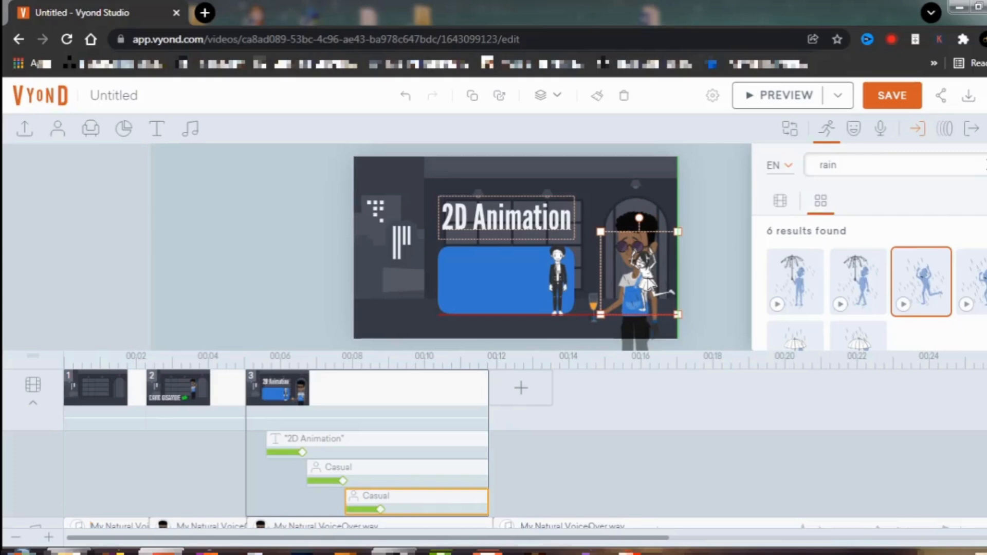
{"action": "right_click", "coordinate": [648, 282]}
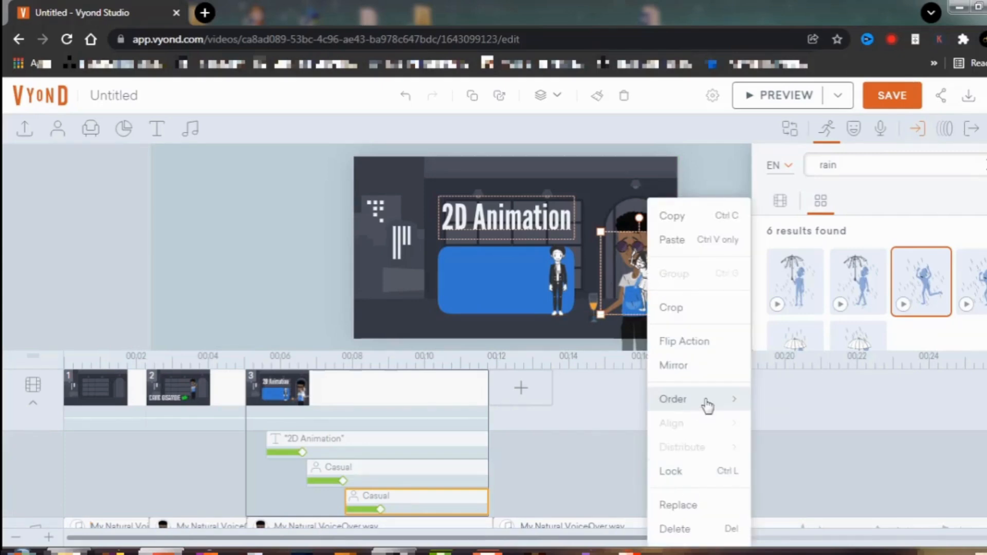
{"action": "mouse_move", "coordinate": [708, 406]}
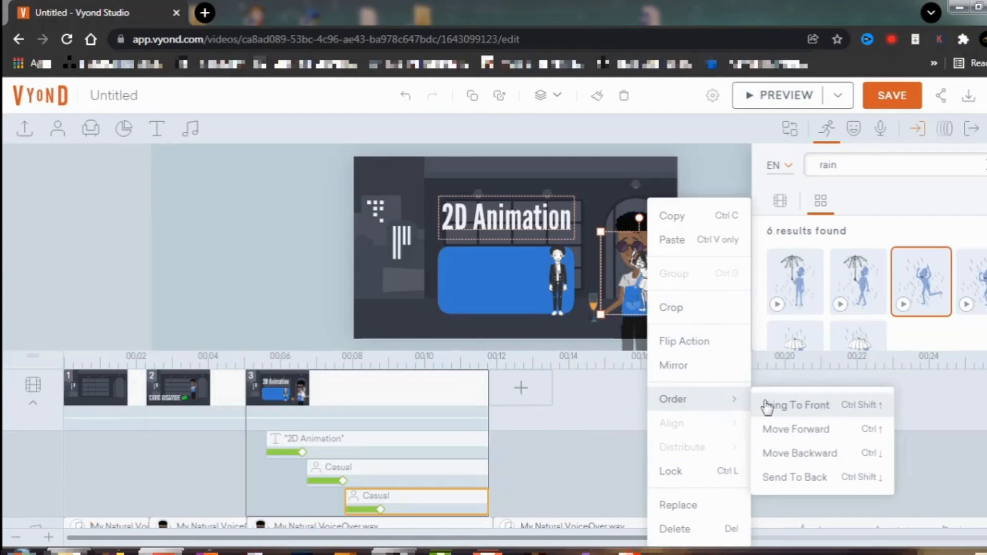
{"action": "left_click", "coordinate": [797, 454]}
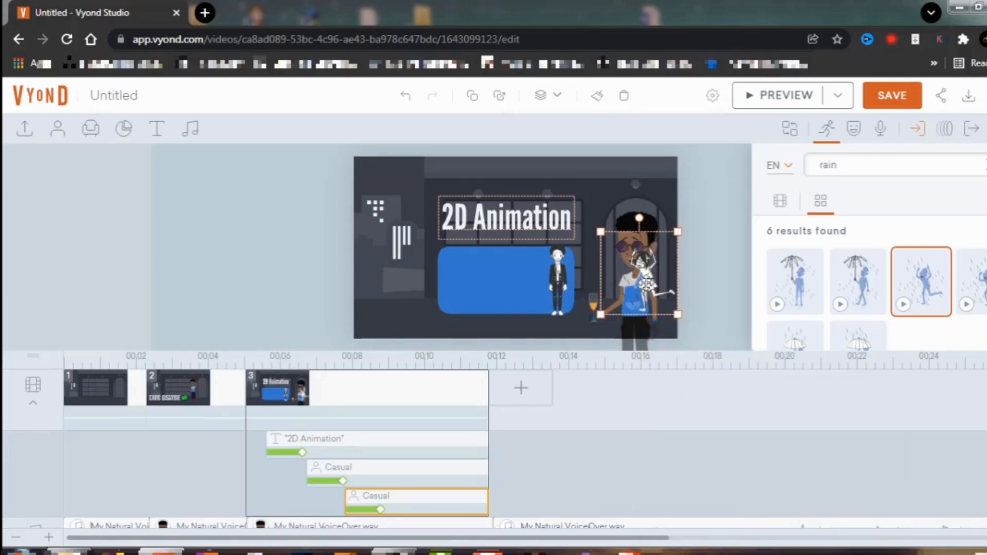
- Move the dancing girl slightly inward over the talking character's body and send her to the back of the layer order
{"action": "left_click_drag", "start_coordinate": [645, 285], "coordinate": [633, 278]}
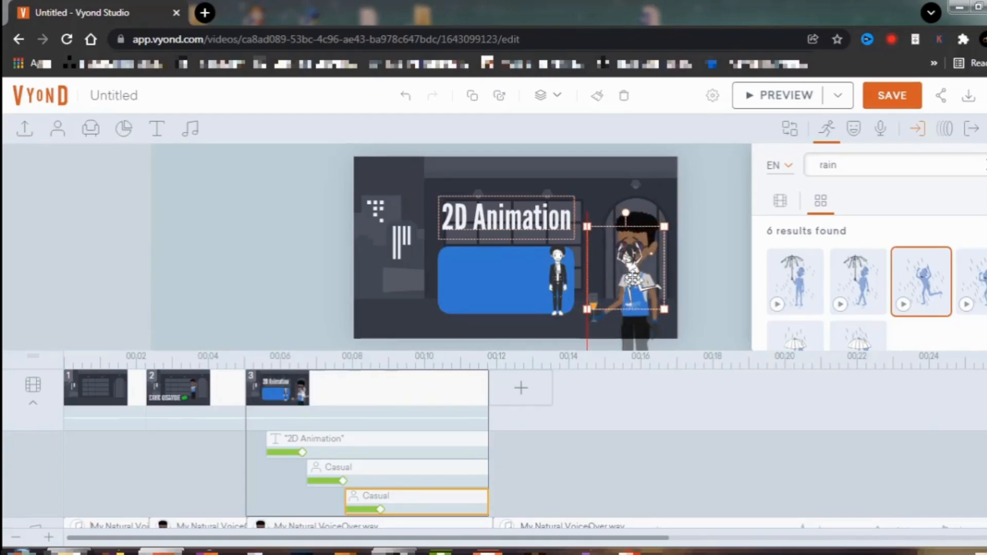
{"action": "right_click", "coordinate": [633, 278]}
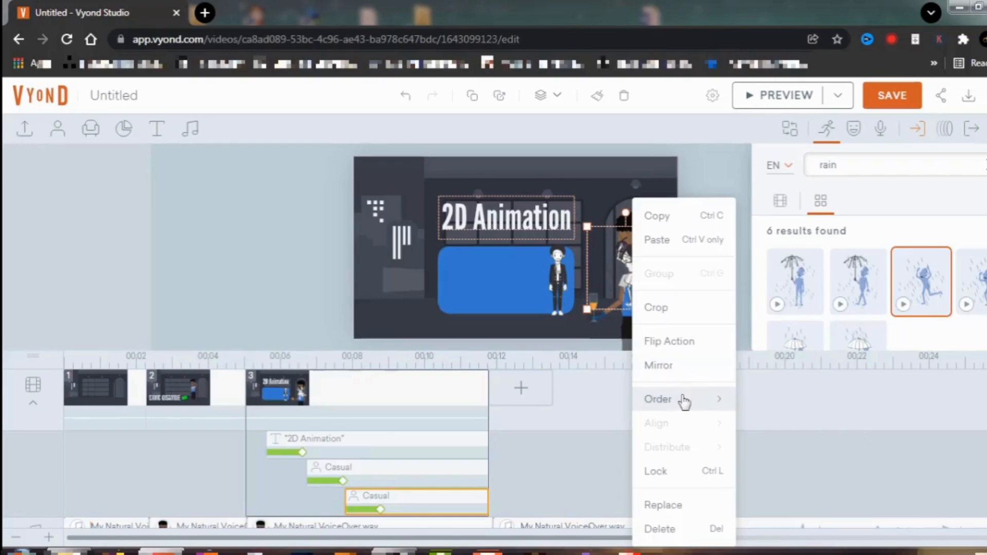
{"action": "mouse_move", "coordinate": [684, 404]}
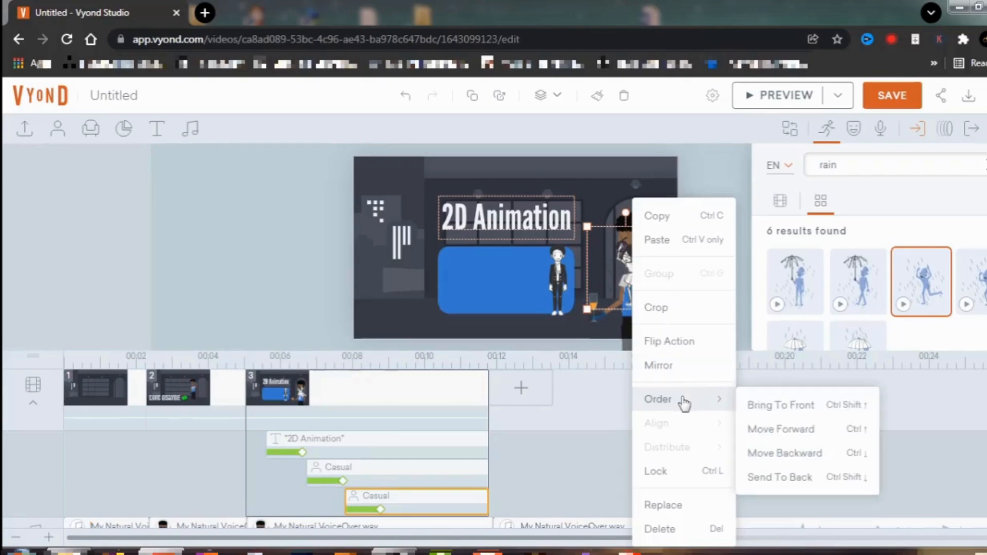
{"action": "left_click", "coordinate": [778, 478]}
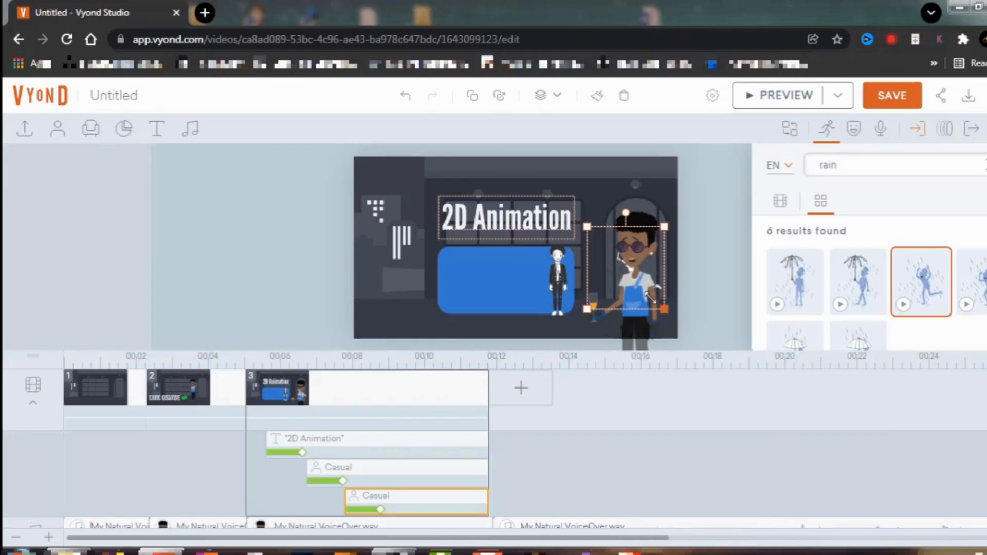
- Move the dancing girl between the man and the talking character, level with the blue rectangle, and bring her to the front
{"action": "left_click", "coordinate": [612, 269]}
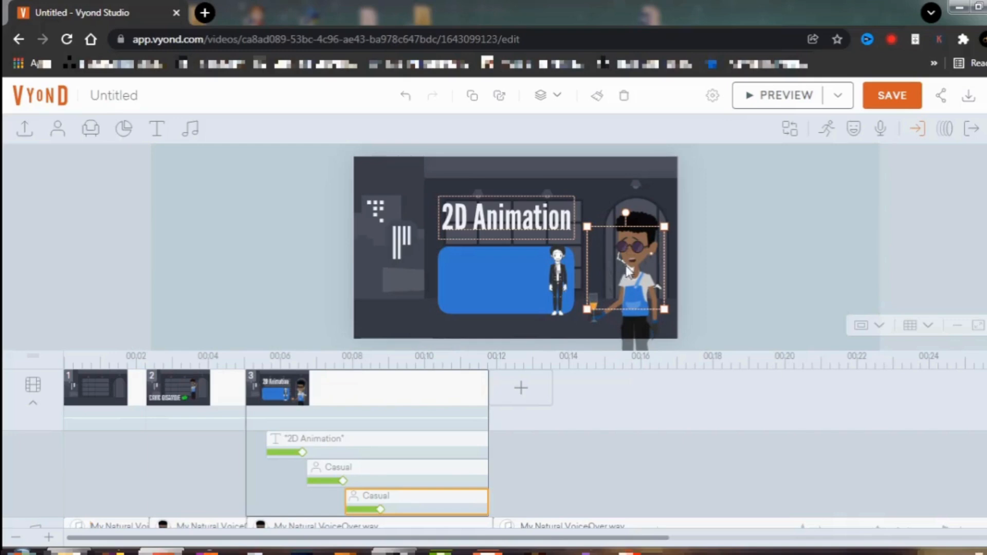
{"action": "left_click_drag", "start_coordinate": [610, 264], "coordinate": [582, 278]}
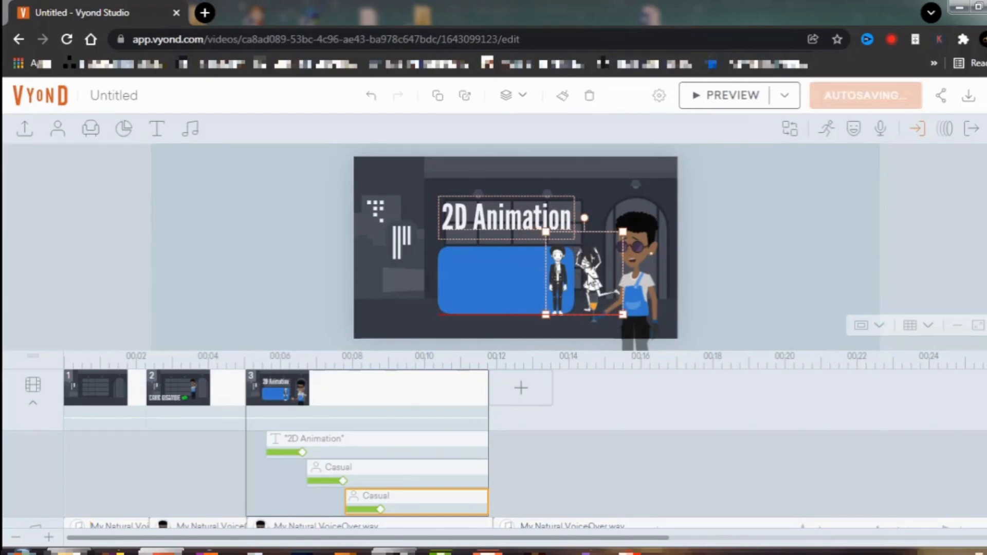
{"action": "right_click", "coordinate": [589, 278]}
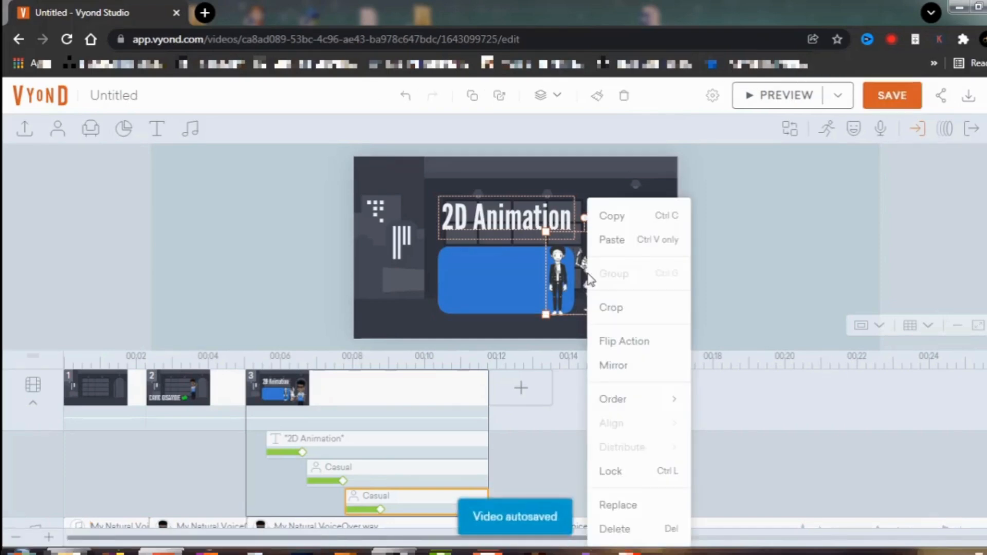
{"action": "mouse_move", "coordinate": [631, 406]}
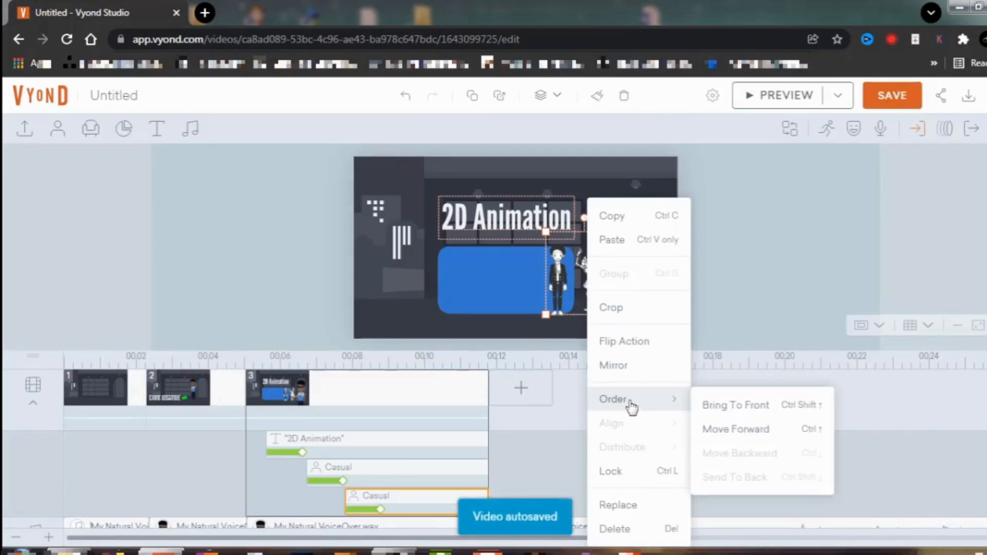
{"action": "left_click", "coordinate": [720, 406]}
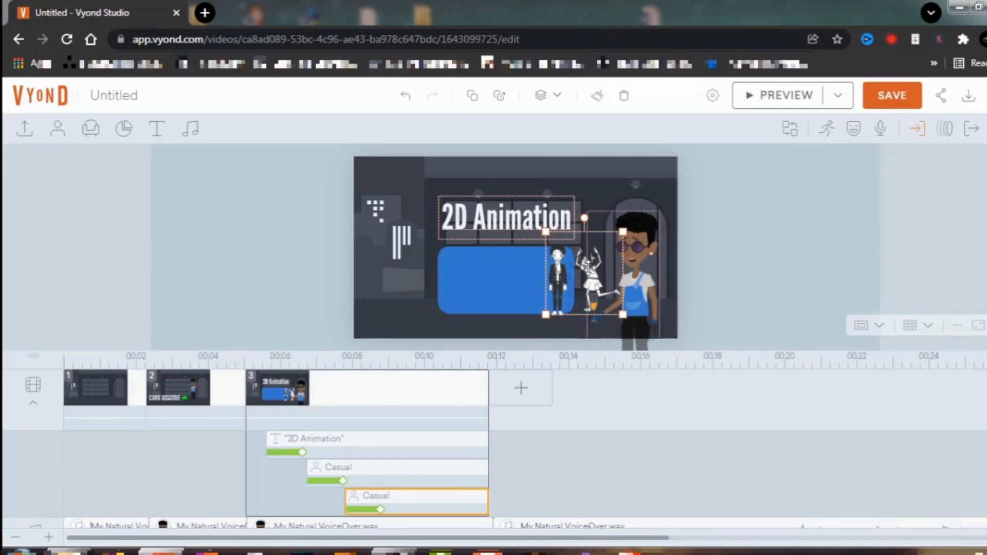
- Move the dancing girl onto the blue rectangle next to the man and bring the talking character to the front
{"action": "left_click_drag", "start_coordinate": [586, 266], "coordinate": [534, 272]}
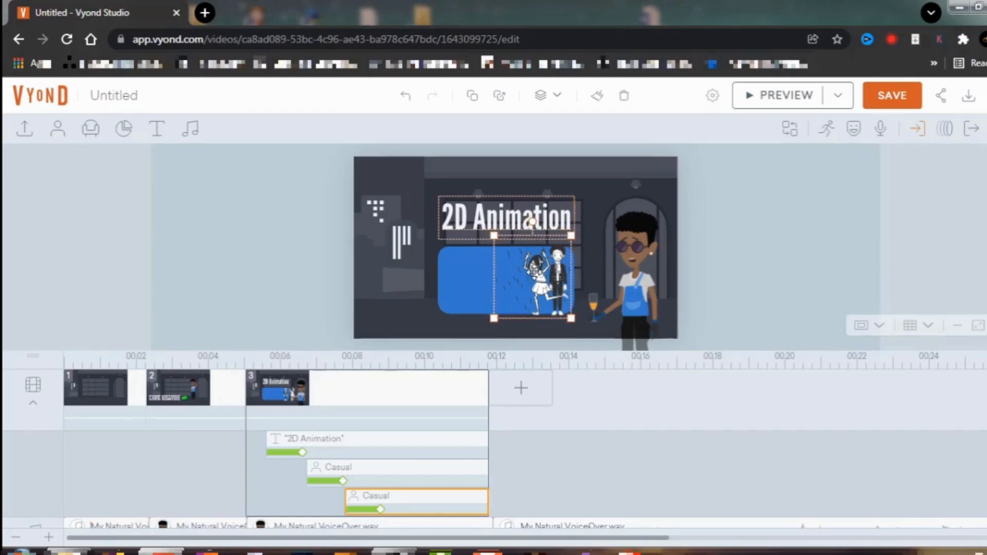
{"action": "left_click", "coordinate": [641, 290]}
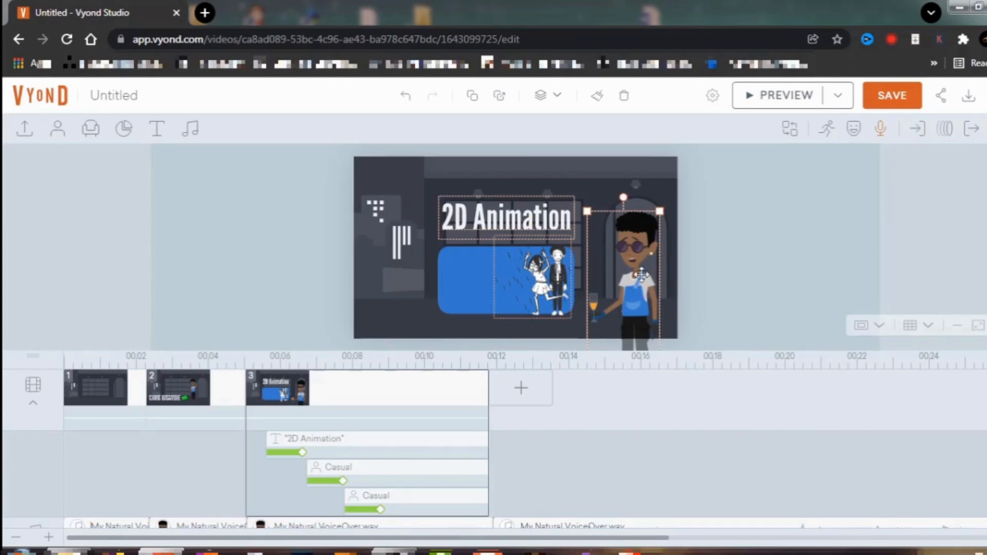
{"action": "right_click", "coordinate": [642, 275]}
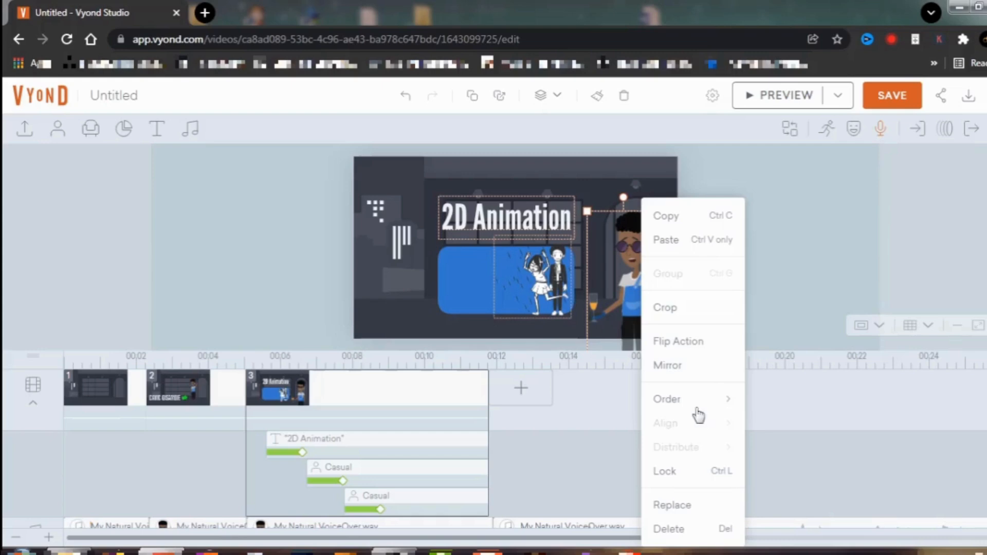
{"action": "mouse_move", "coordinate": [698, 407]}
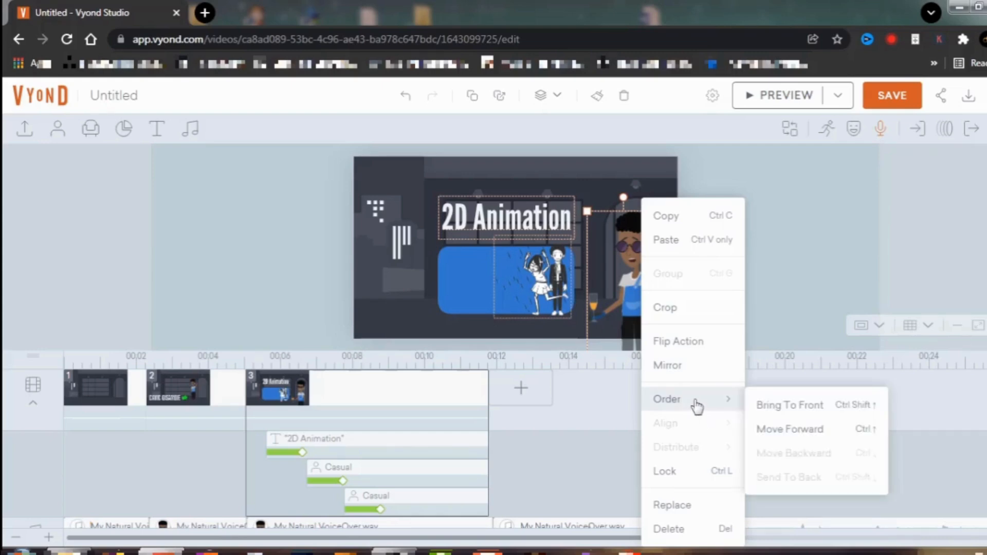
{"action": "left_click", "coordinate": [777, 410]}
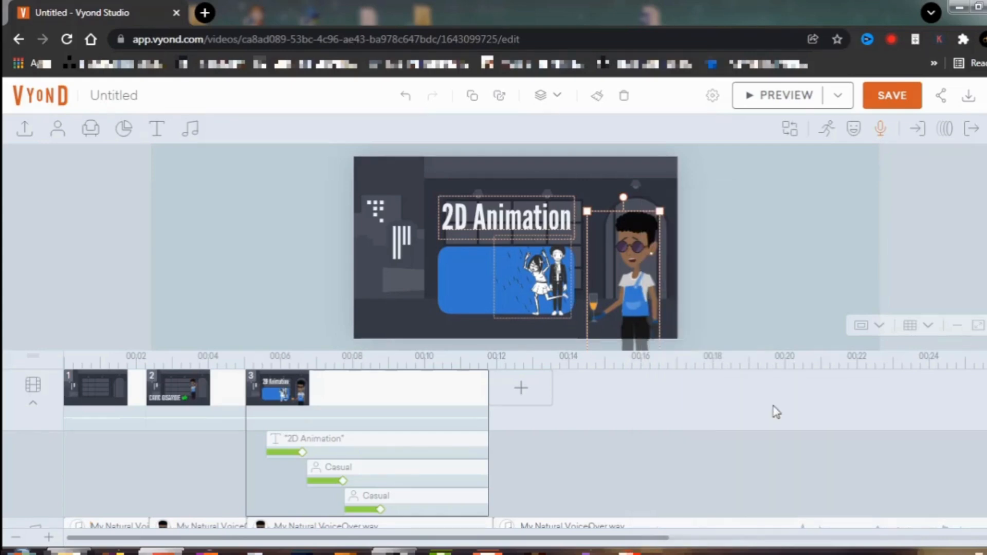
- Move the dancing girl off the blue rectangle to just outside the scene, beyond the talking character
{"action": "left_click_drag", "start_coordinate": [534, 281], "coordinate": [608, 276]}
{"action": "key", "text": "ctrl+z"}
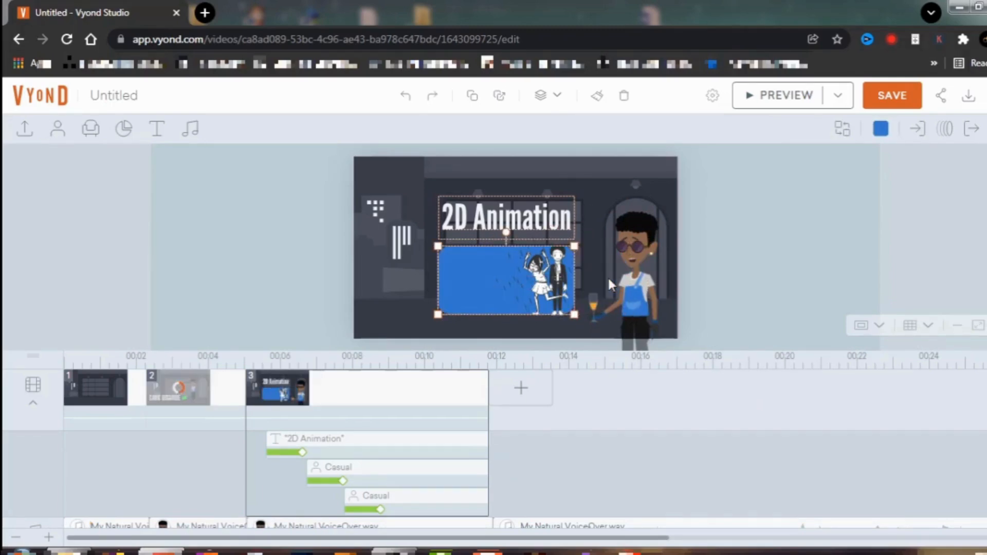
{"action": "left_click", "coordinate": [540, 276]}
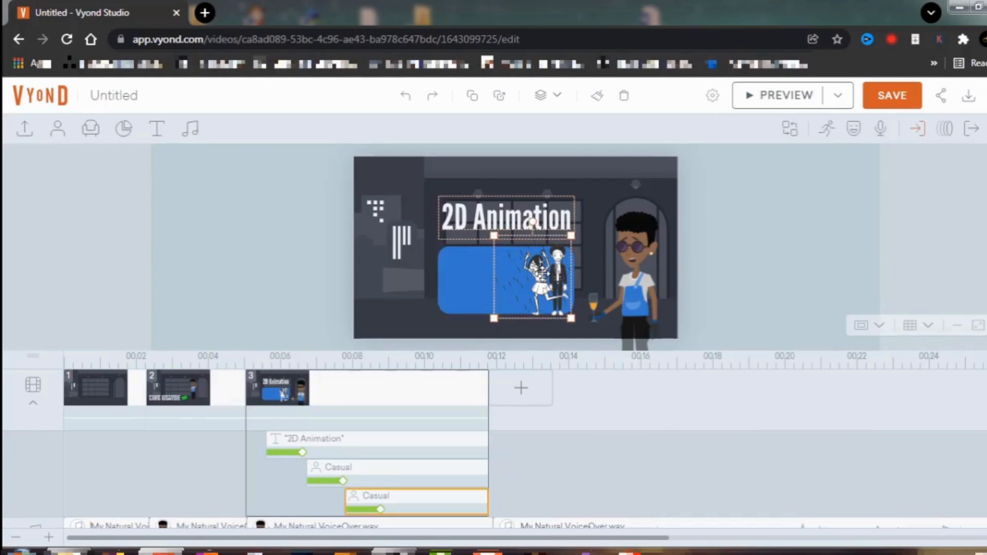
{"action": "left_click_drag", "start_coordinate": [540, 276], "coordinate": [722, 272]}
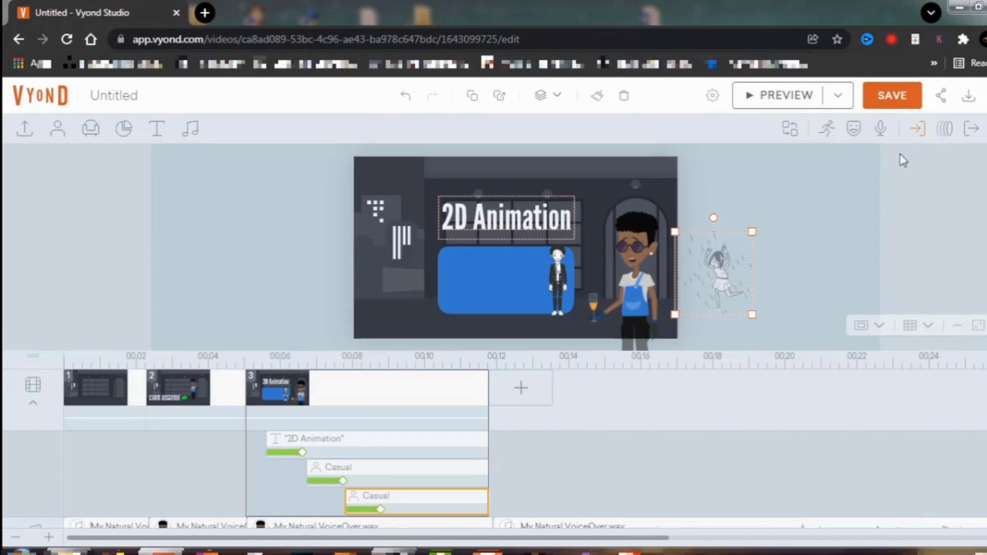
- Give the dancing girl a horizontal line motion path running leftward from outside the scene toward the man
{"action": "left_click", "coordinate": [946, 133]}
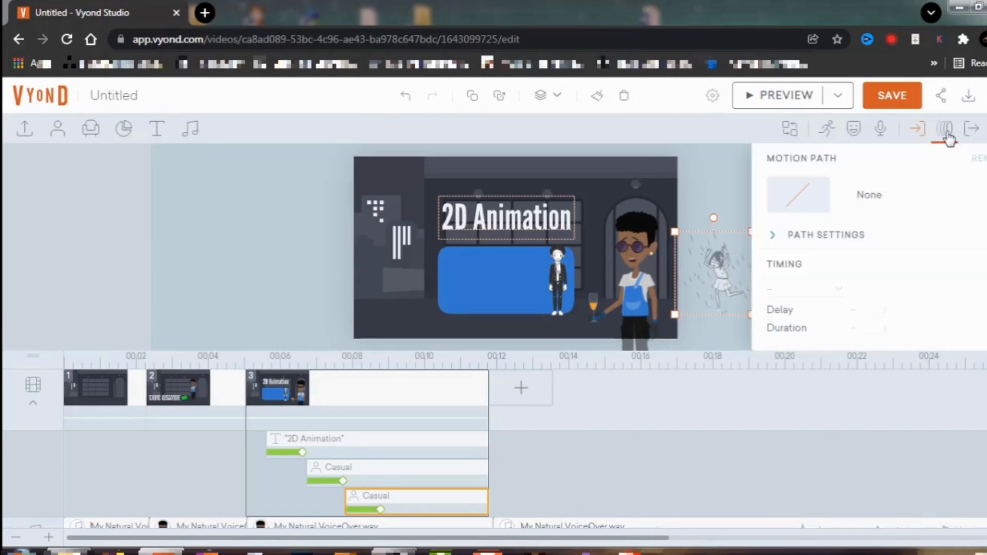
{"action": "left_click", "coordinate": [873, 202]}
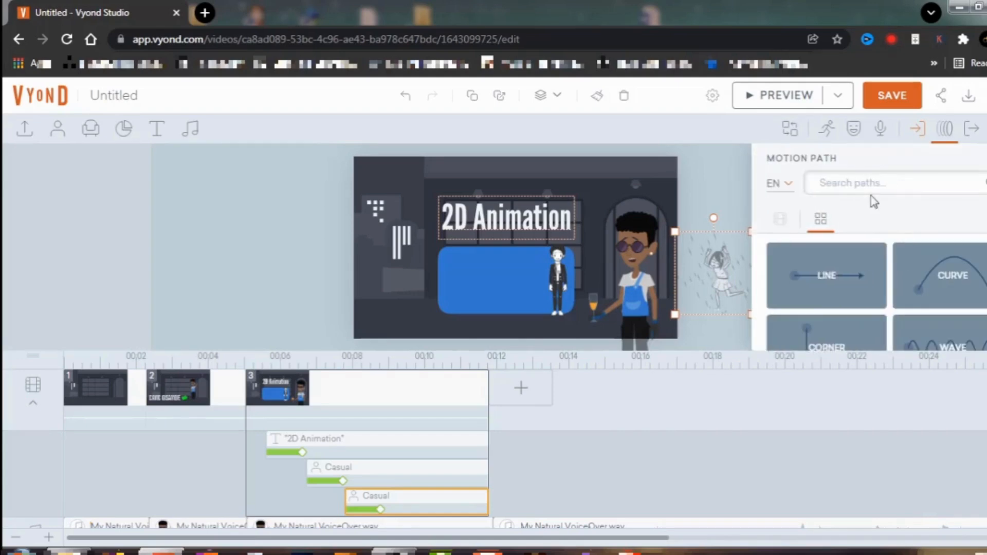
{"action": "left_click", "coordinate": [831, 278]}
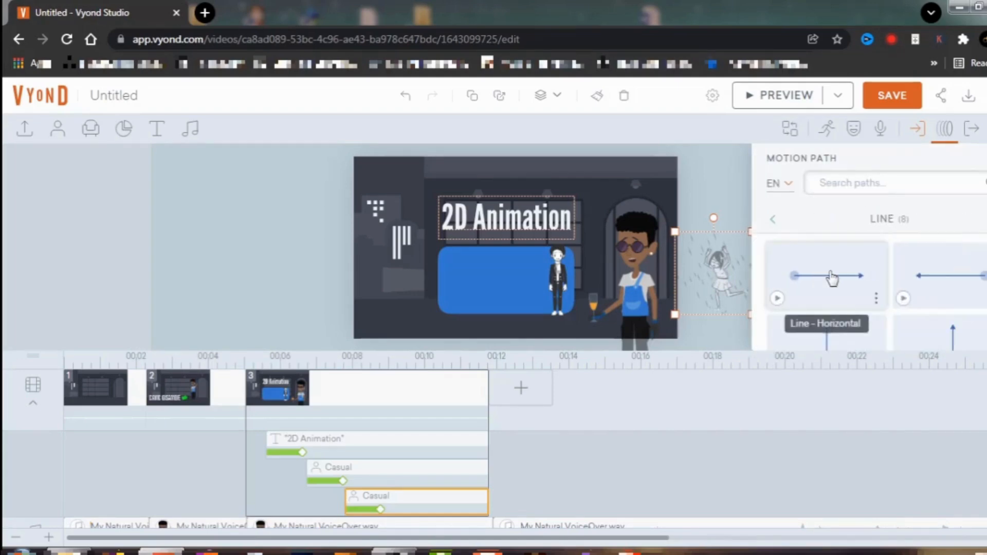
{"action": "left_click", "coordinate": [920, 278]}
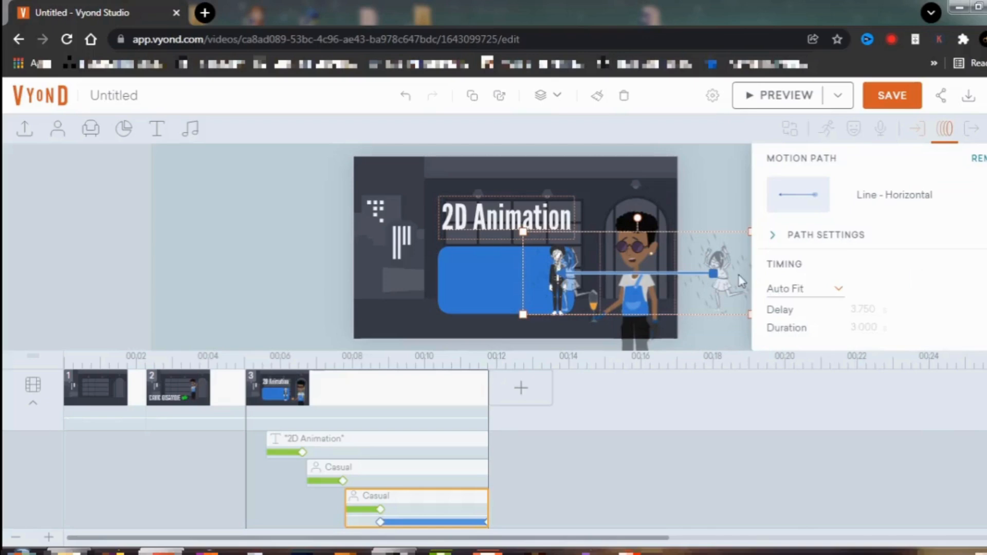
- Extend the girl's motion path across the whole scene to just outside the opposite edge, keeping its start beyond the talking character
{"action": "left_click_drag", "start_coordinate": [564, 273], "coordinate": [525, 273]}
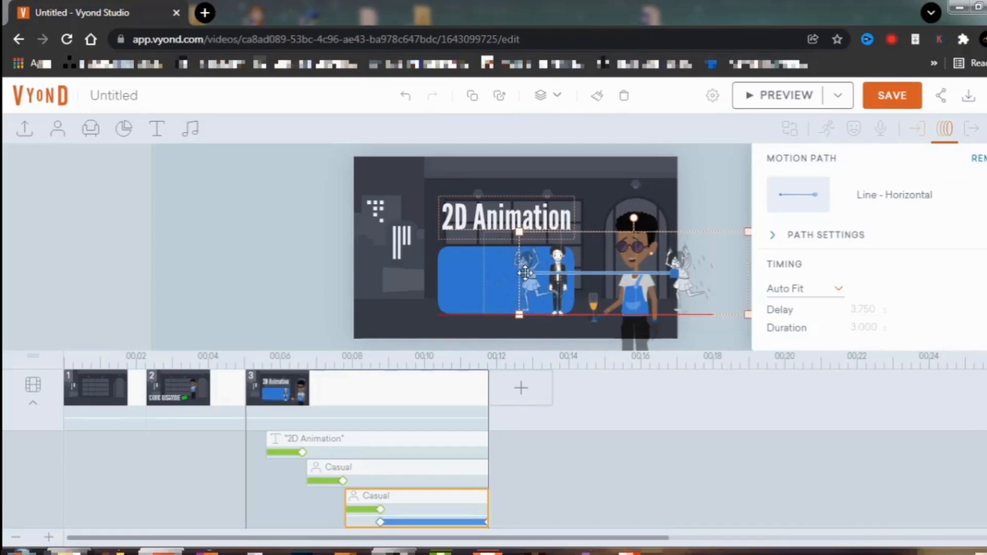
{"action": "left_click_drag", "start_coordinate": [674, 273], "coordinate": [712, 269]}
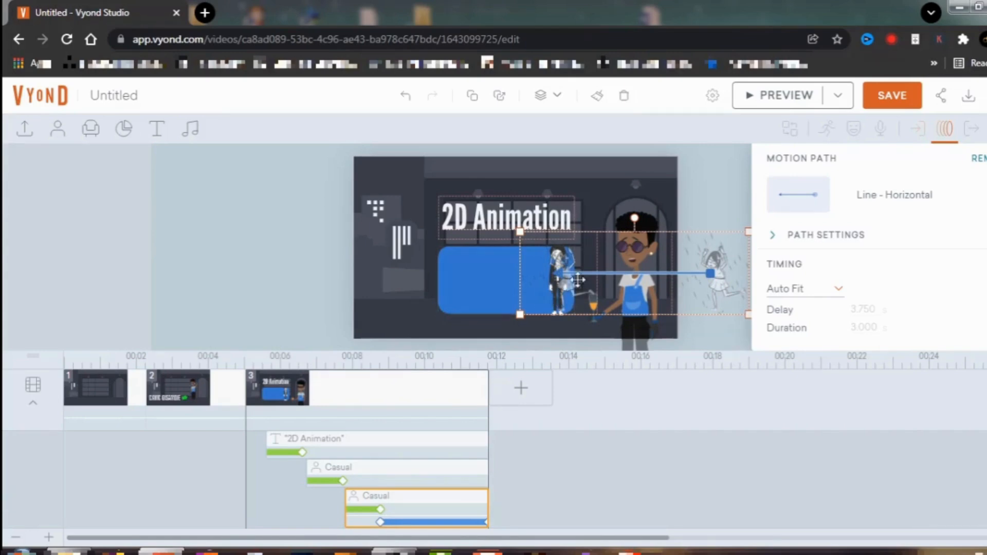
{"action": "left_click", "coordinate": [709, 201]}
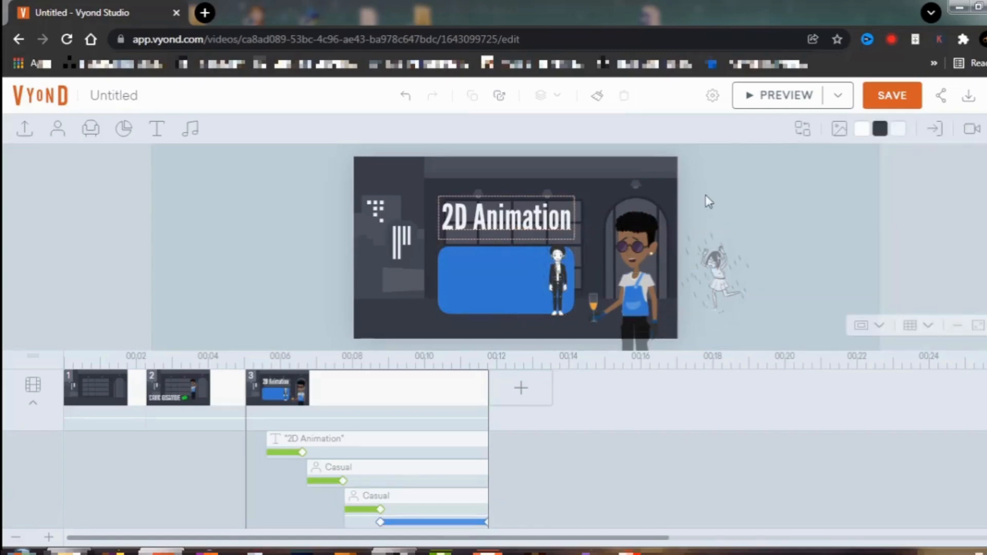
{"action": "left_click", "coordinate": [716, 275]}
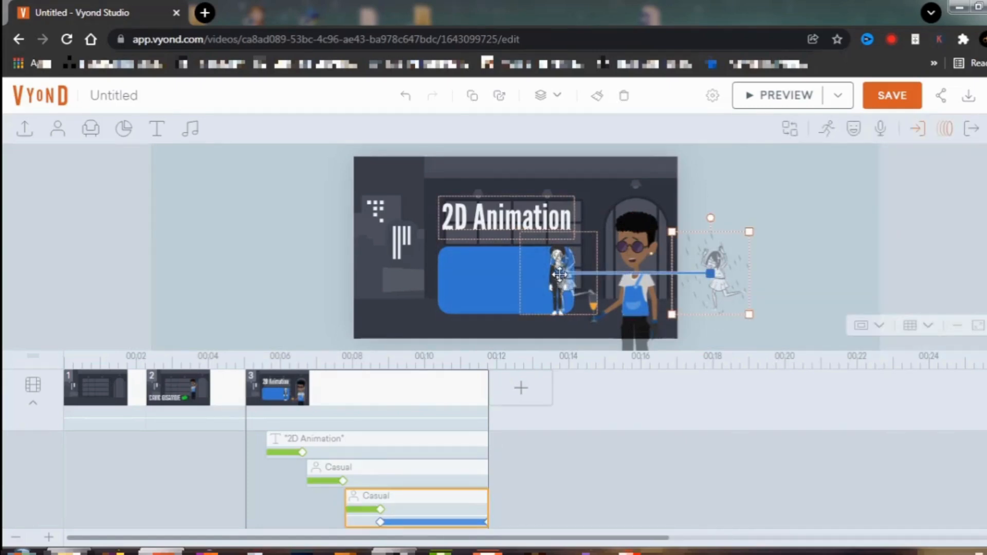
{"action": "left_click_drag", "start_coordinate": [559, 274], "coordinate": [312, 279]}
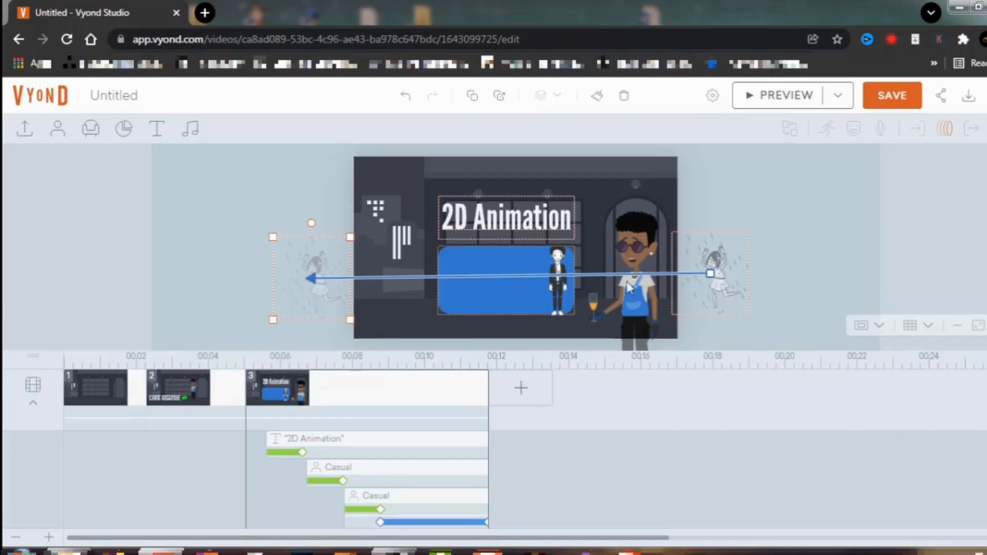
{"action": "left_click", "coordinate": [796, 279]}
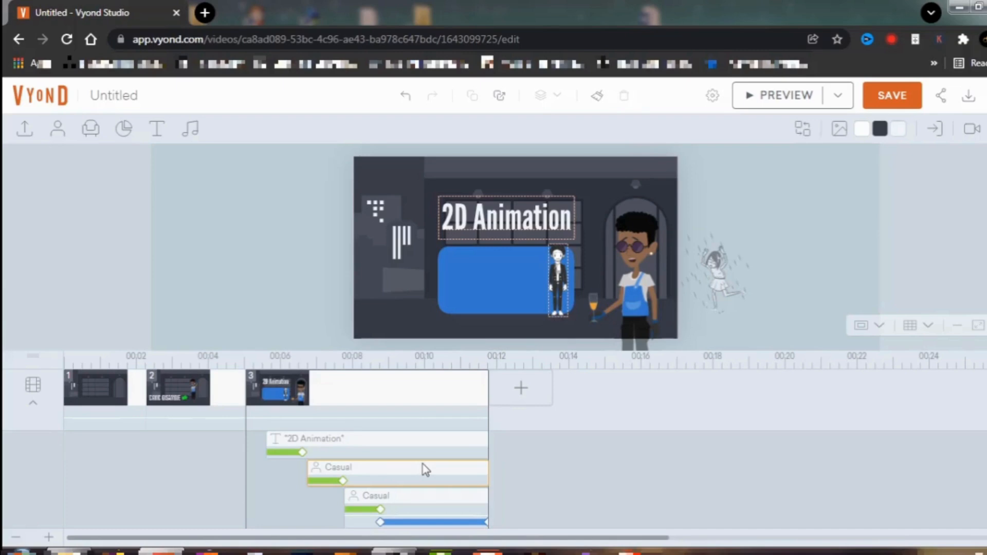
- Apply the rain action of standing under a white umbrella to the man on the blue rectangle
{"action": "left_click", "coordinate": [425, 469]}
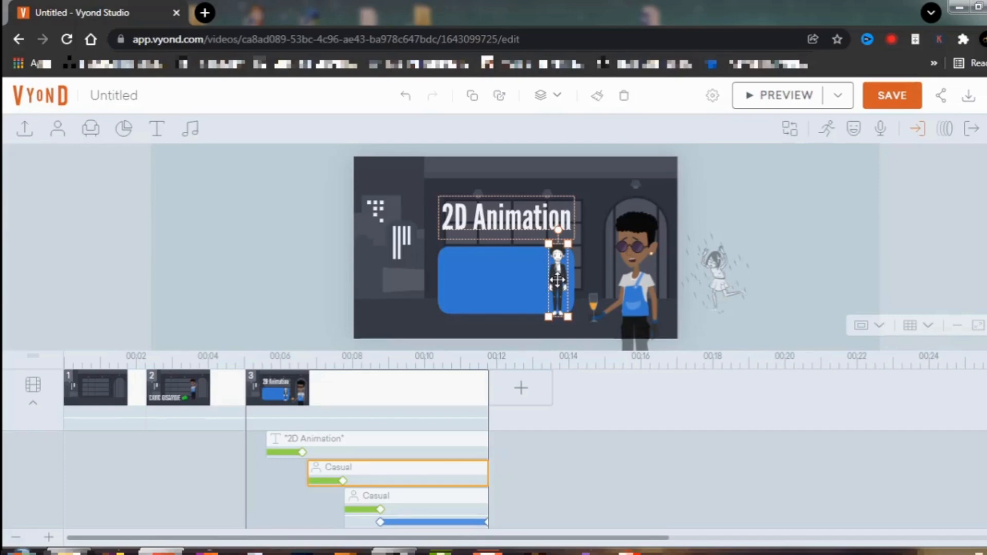
{"action": "left_click", "coordinate": [828, 130]}
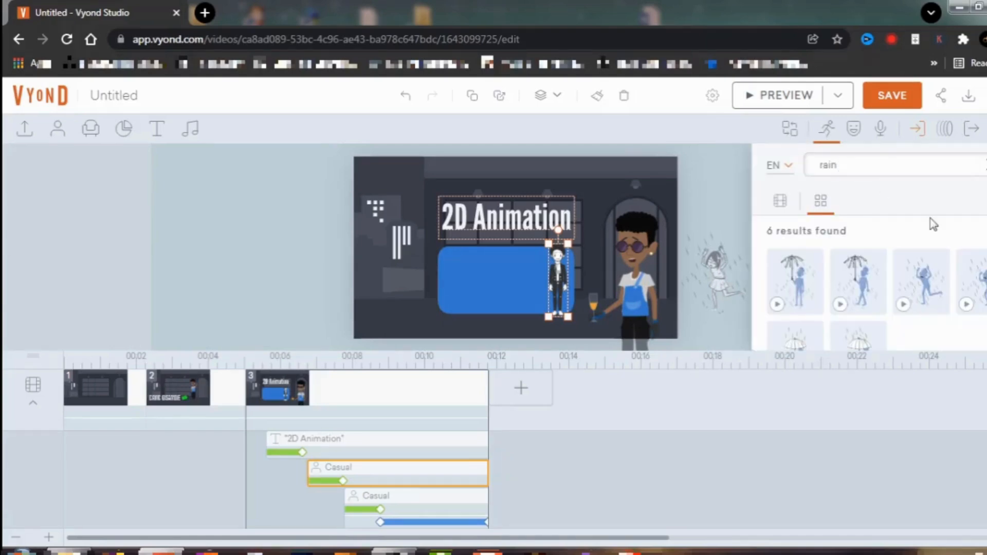
{"action": "scroll", "coordinate": [874, 283], "scroll_direction": "down", "scroll_amount": 1}
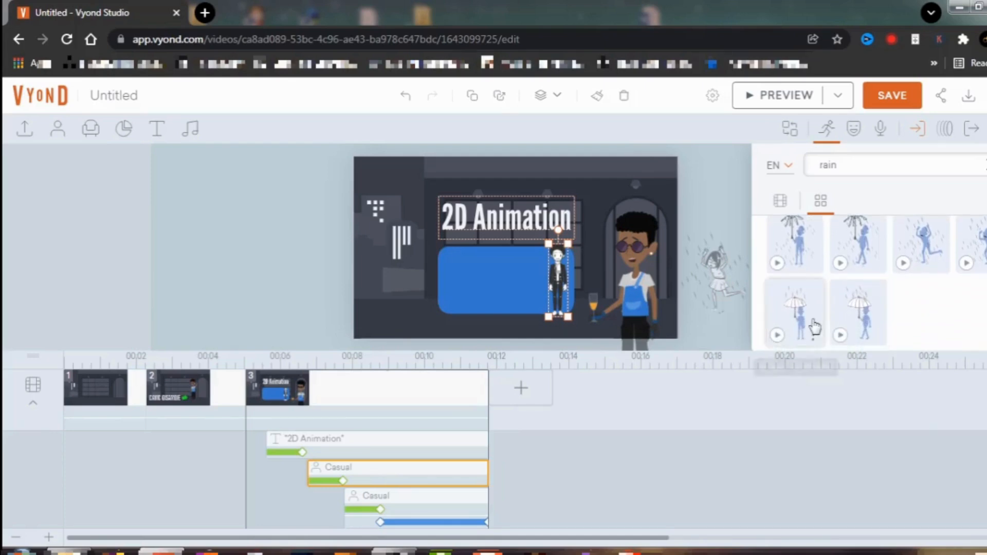
{"action": "left_click", "coordinate": [803, 318]}
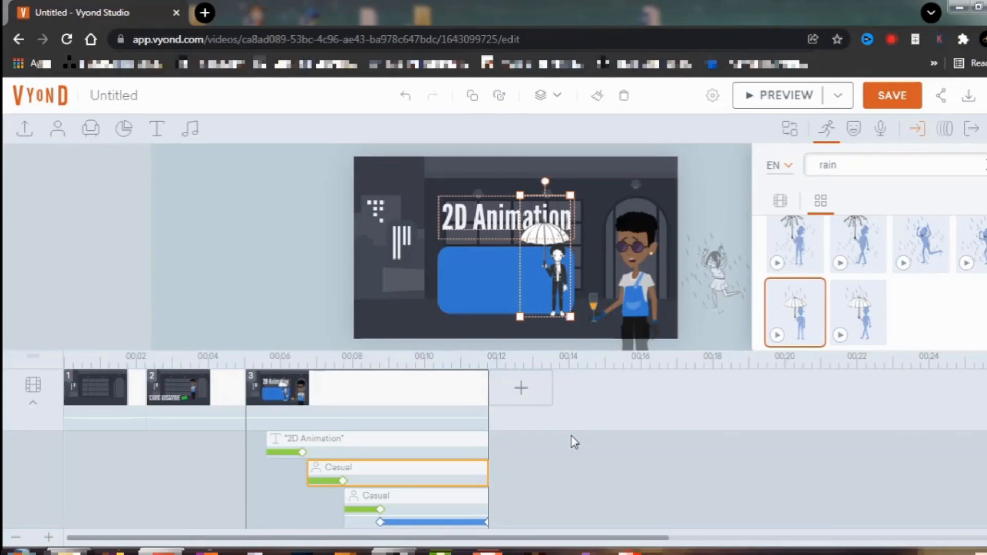
{"action": "left_click", "coordinate": [525, 458]}
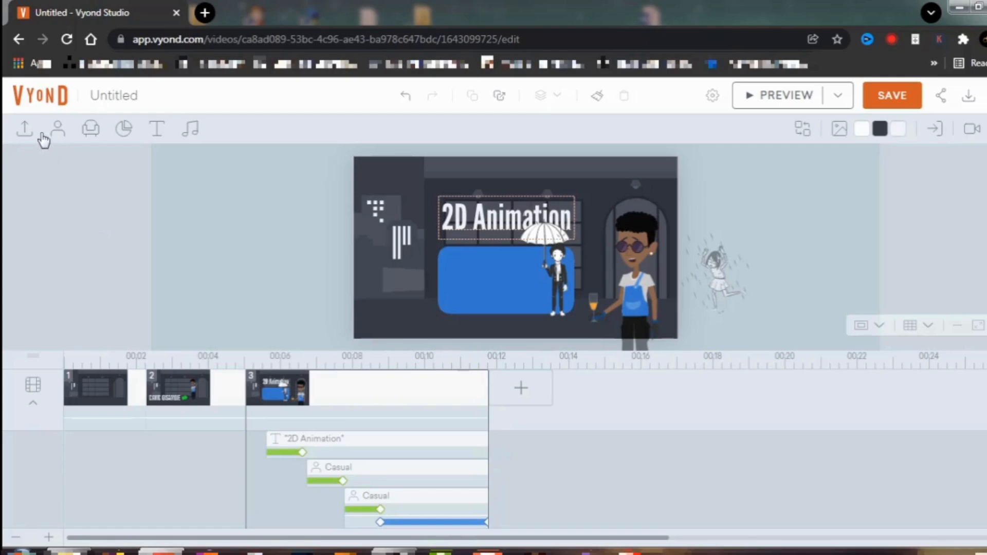
- Insert the plain "Add a title" text into the third scene
{"action": "left_click", "coordinate": [159, 131]}
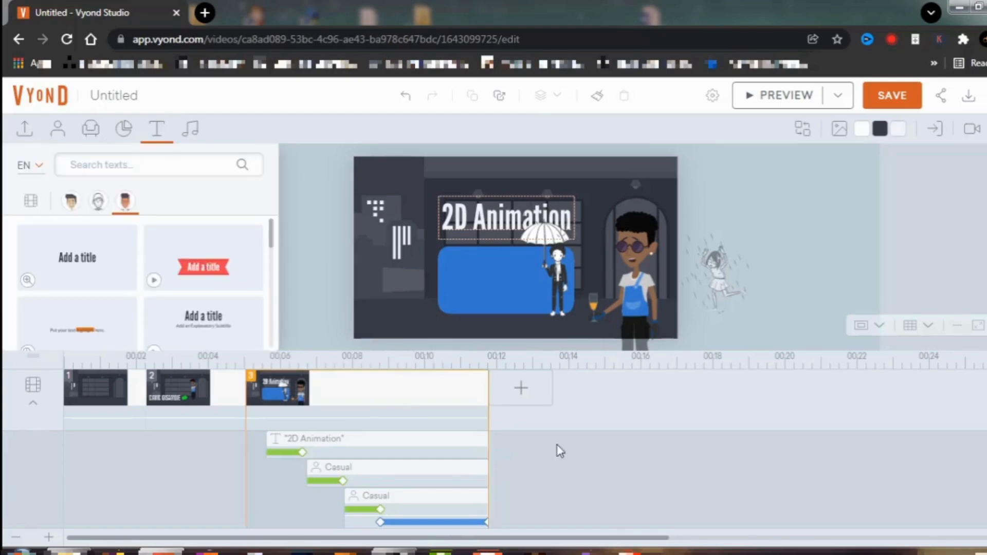
{"action": "scroll", "coordinate": [514, 480], "scroll_direction": "down", "scroll_amount": 1}
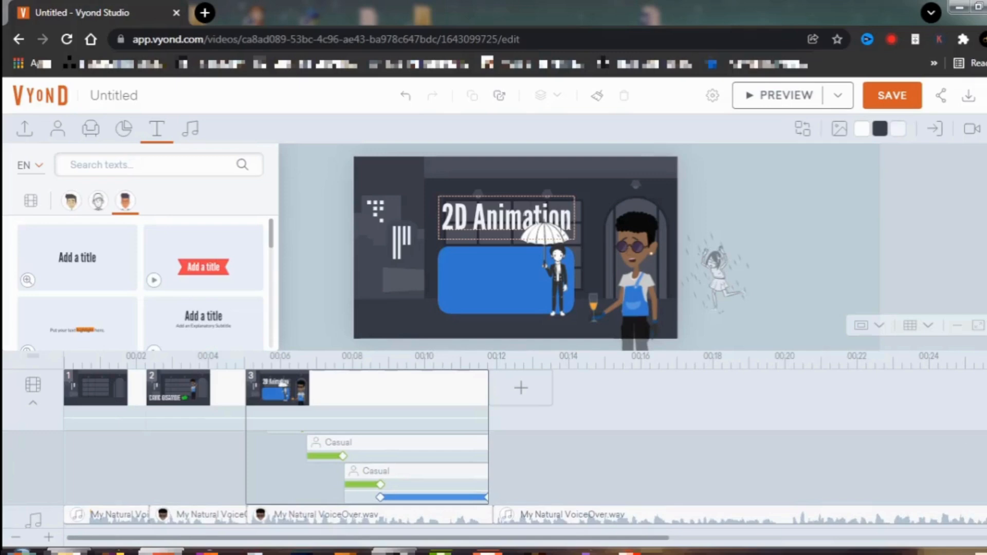
{"action": "left_click", "coordinate": [82, 268]}
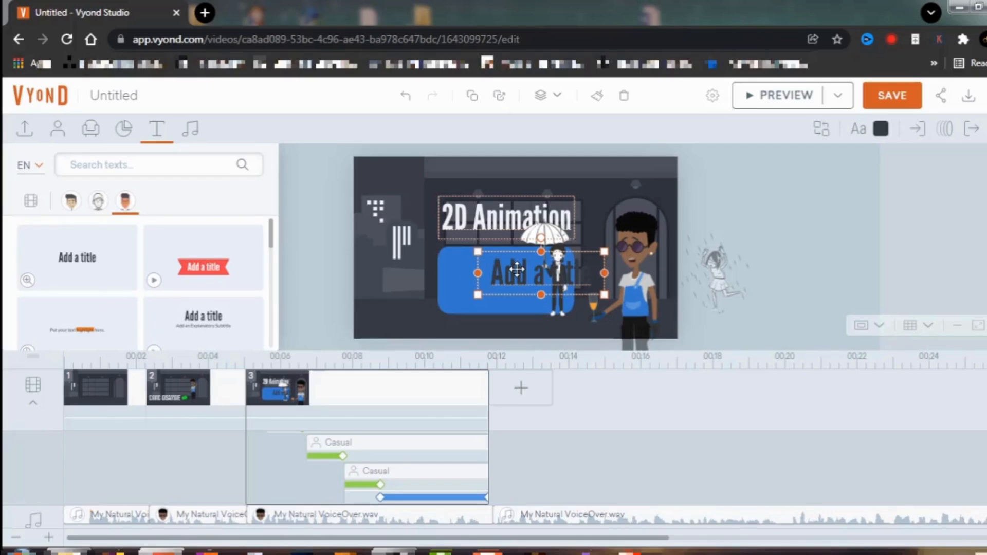
- Recolour the new title in the third scene near-white and replace its text with "Whiteboard"
{"action": "left_click", "coordinate": [882, 130]}
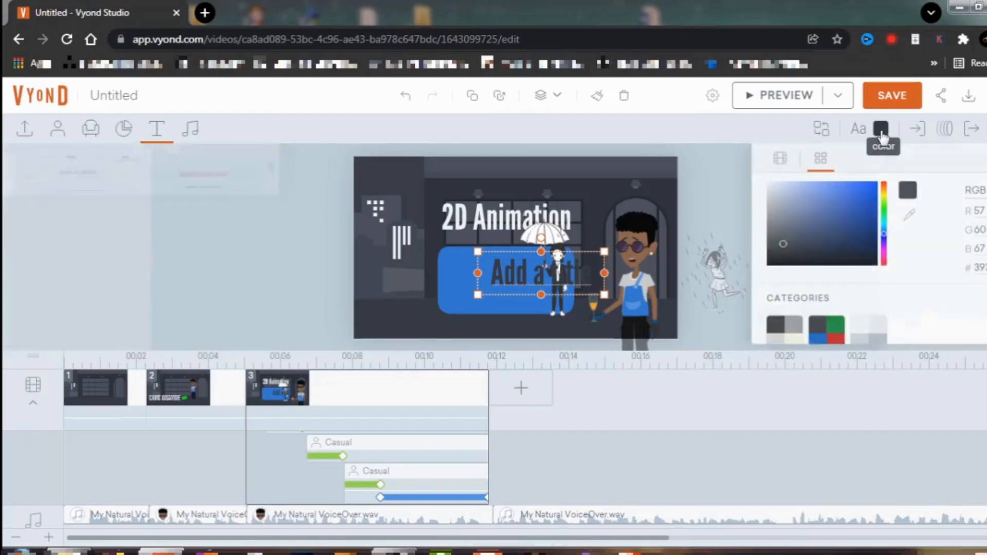
{"action": "left_click", "coordinate": [769, 190]}
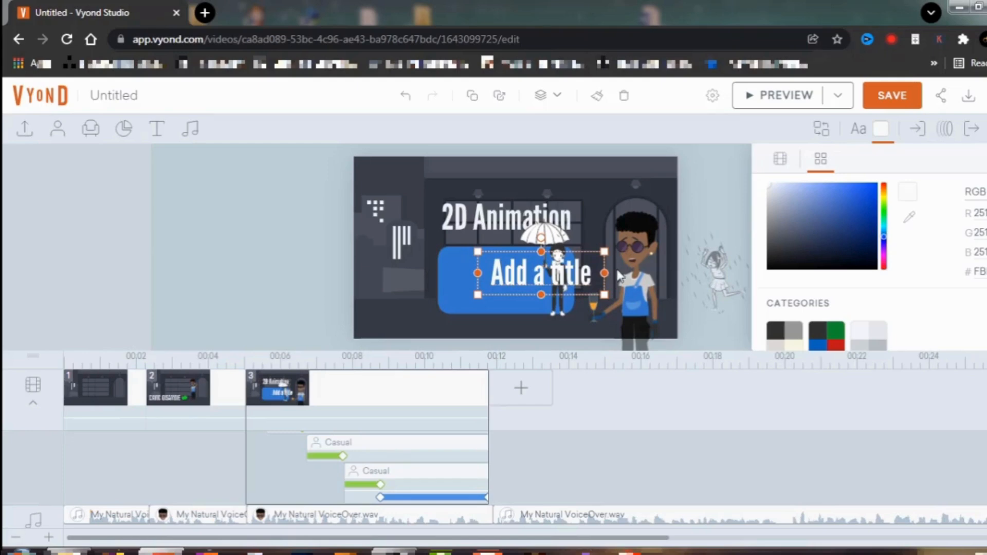
{"action": "double_click", "coordinate": [574, 272]}
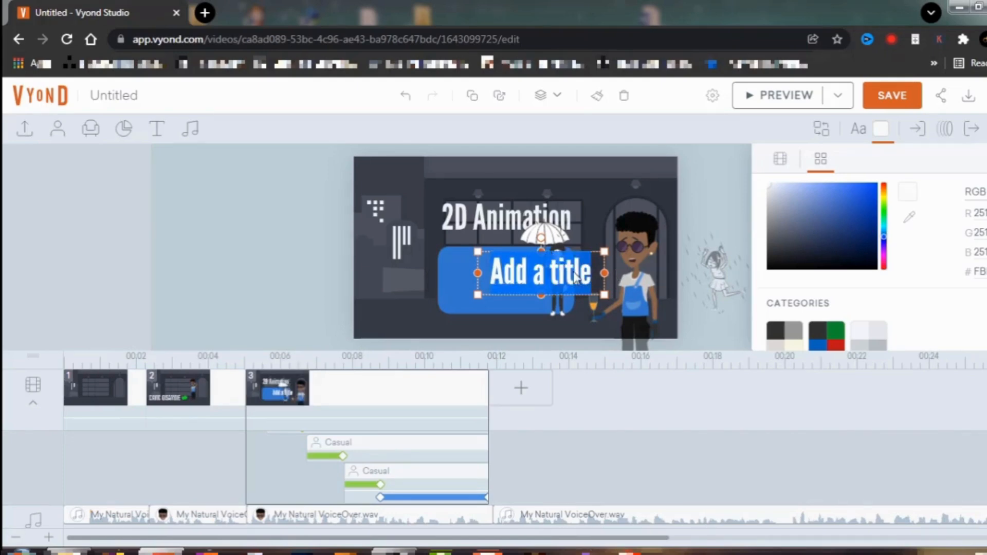
{"action": "type", "text": "Wh"}
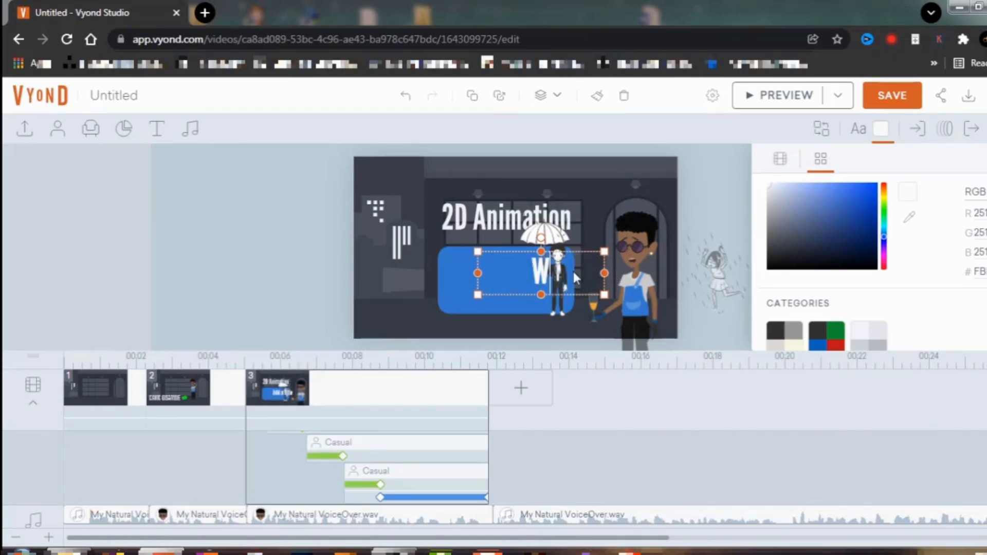
{"action": "type", "text": "ite"}
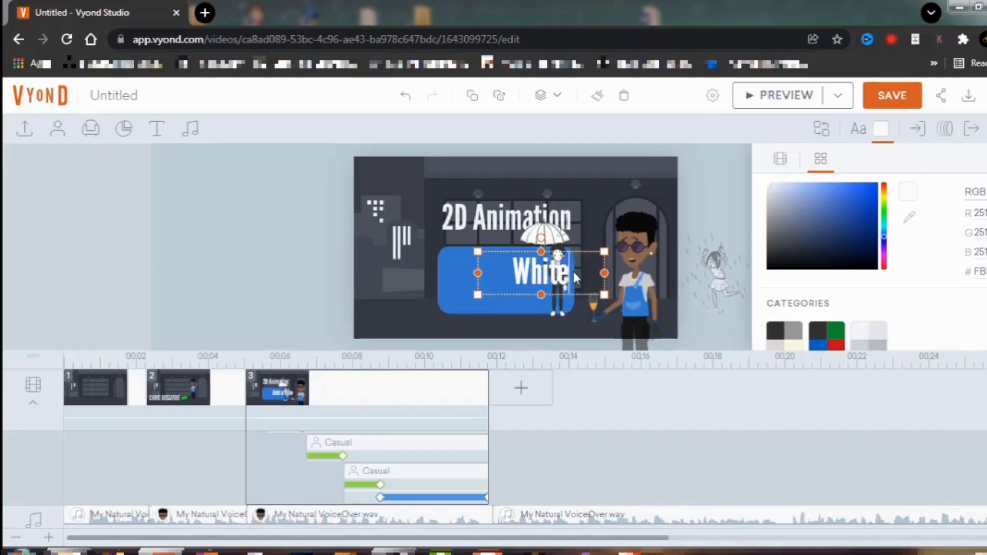
{"action": "type", "text": "board"}
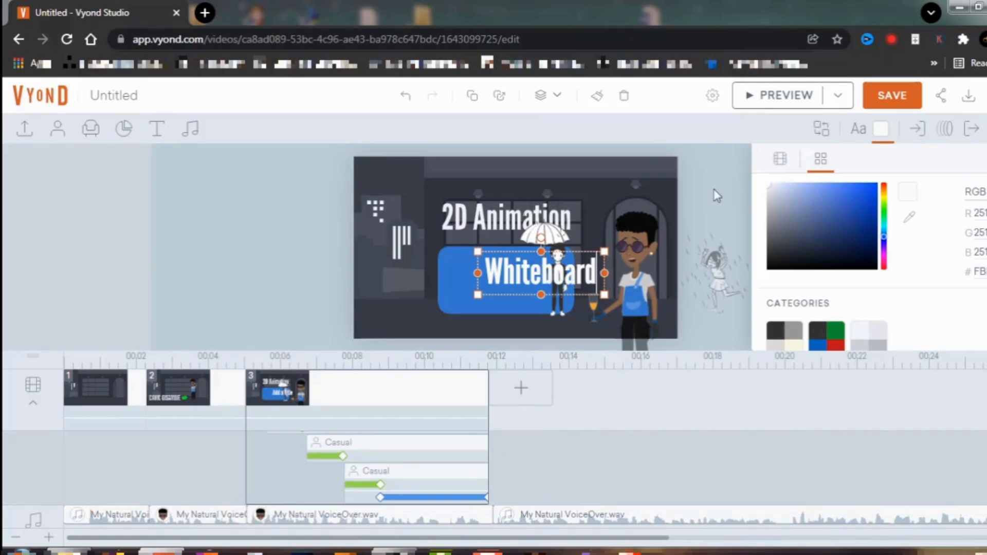
{"action": "left_click", "coordinate": [705, 159]}
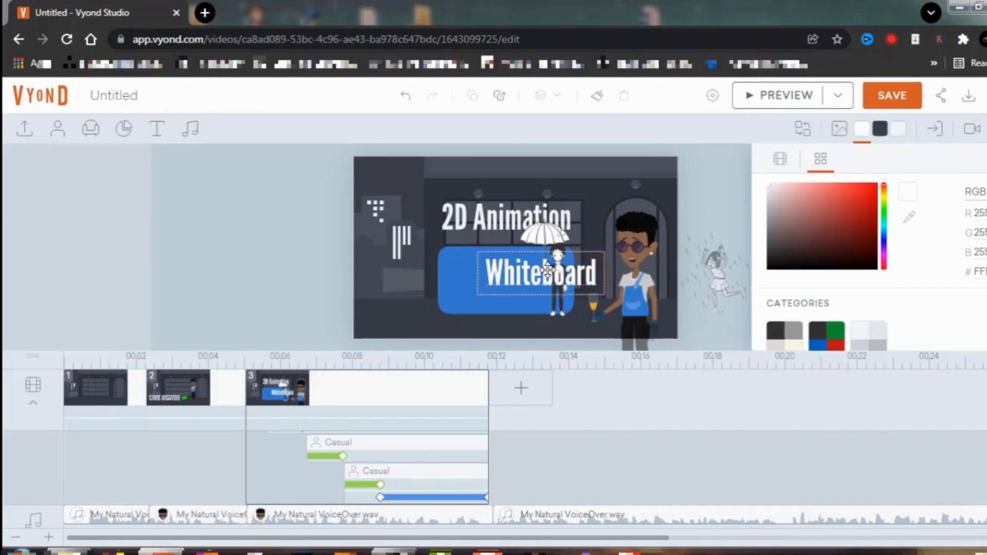
- Move the "Whiteboard" title onto the lower part of the blue rectangle and shrink it slightly to fit beside the umbrella man
{"action": "left_click_drag", "start_coordinate": [549, 270], "coordinate": [496, 286]}
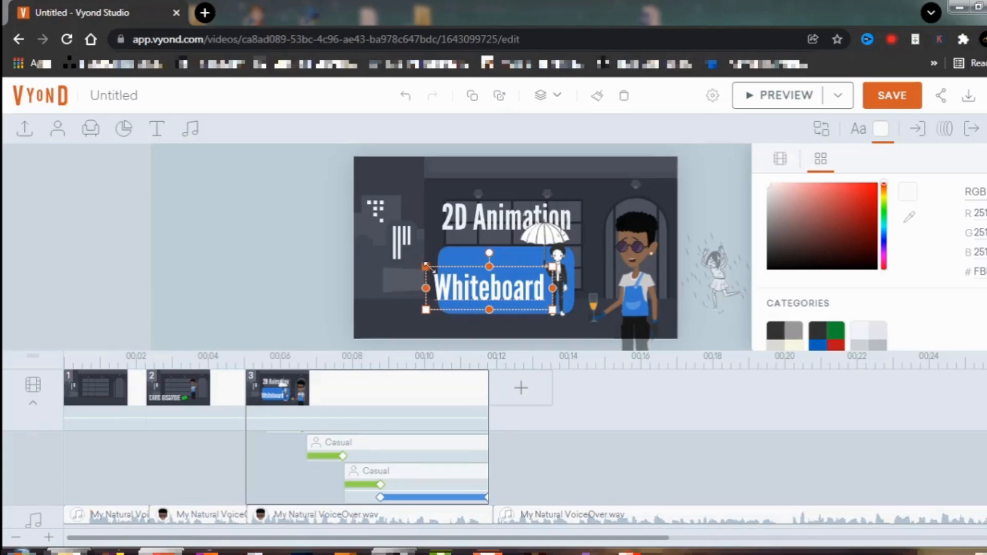
{"action": "left_click_drag", "start_coordinate": [430, 267], "coordinate": [436, 270]}
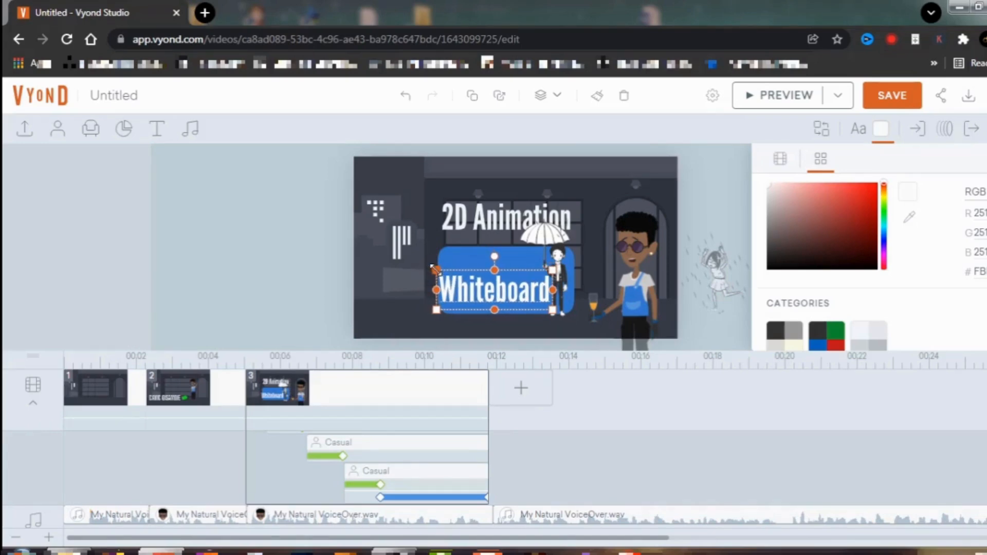
{"action": "left_click_drag", "start_coordinate": [497, 291], "coordinate": [497, 290]}
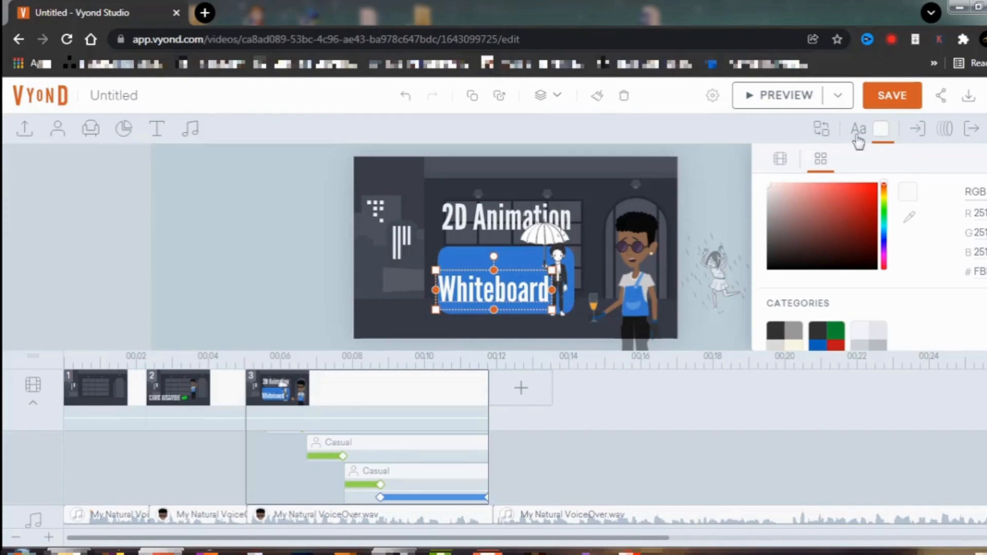
- Give the "Whiteboard" title the Whiteboard - Illustration enter effect with the dark-skinned hand, and delay its start to 3.875 s
{"action": "left_click", "coordinate": [923, 134]}
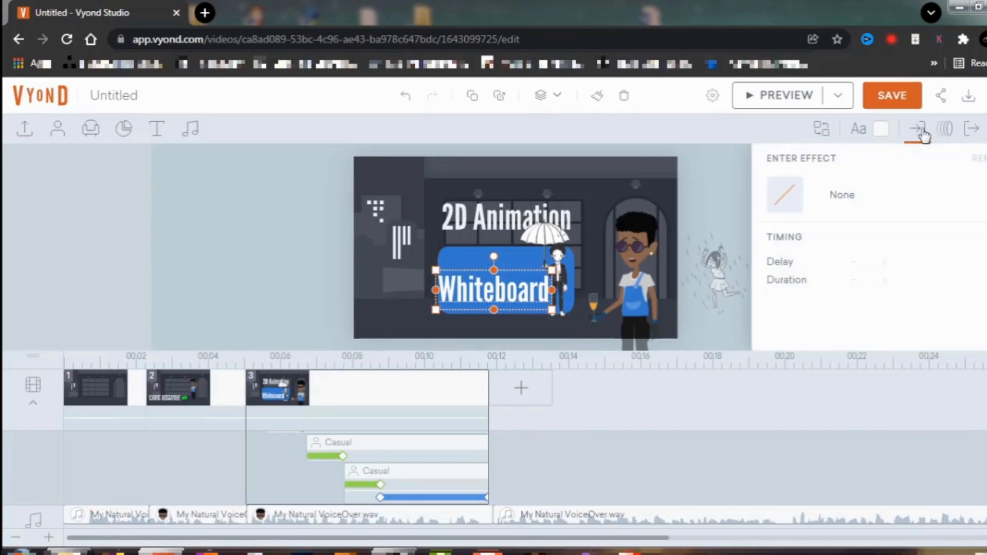
{"action": "left_click", "coordinate": [847, 197]}
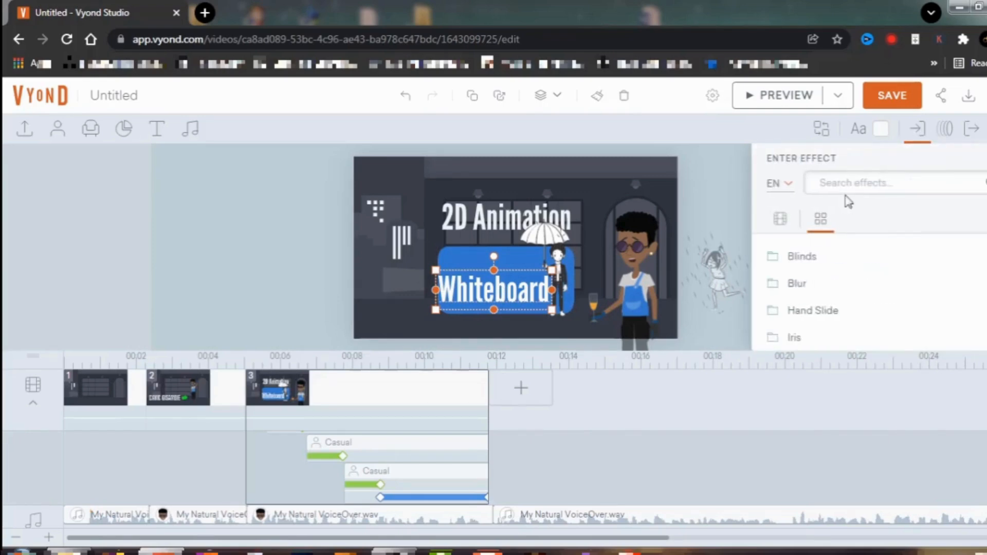
{"action": "scroll", "coordinate": [833, 283], "scroll_direction": "down", "scroll_amount": 5}
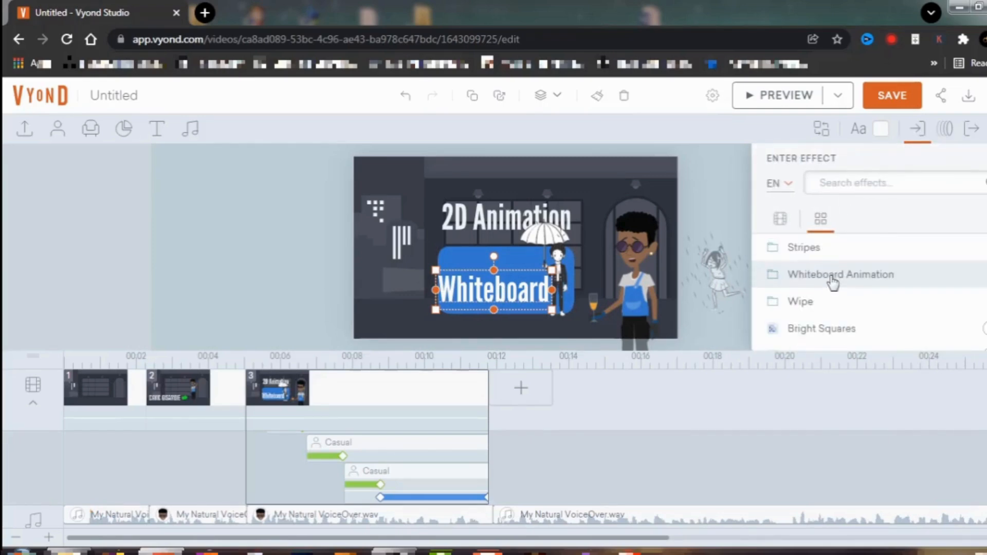
{"action": "left_click", "coordinate": [832, 280]}
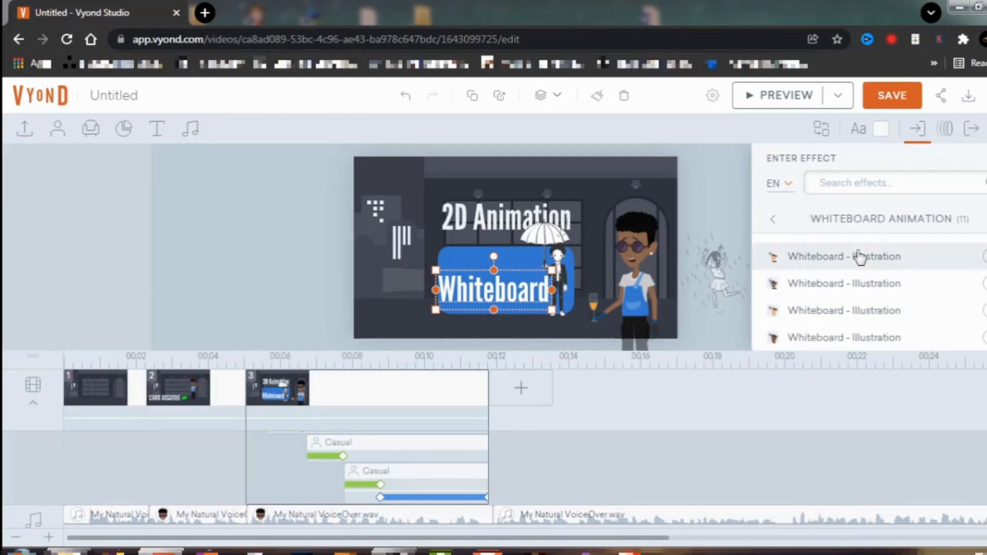
{"action": "left_click", "coordinate": [834, 288]}
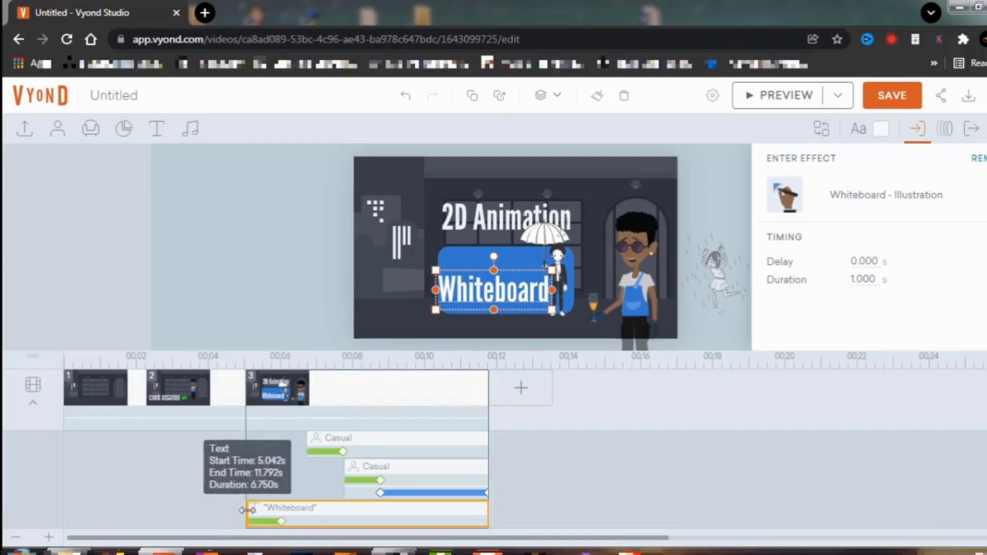
{"action": "left_click_drag", "start_coordinate": [250, 511], "coordinate": [388, 510]}
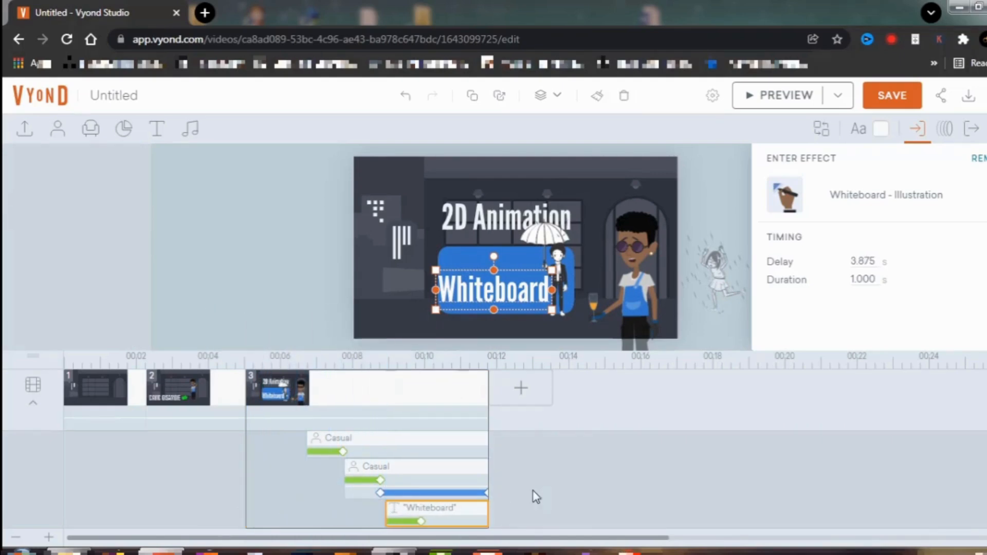
{"action": "left_click", "coordinate": [537, 498]}
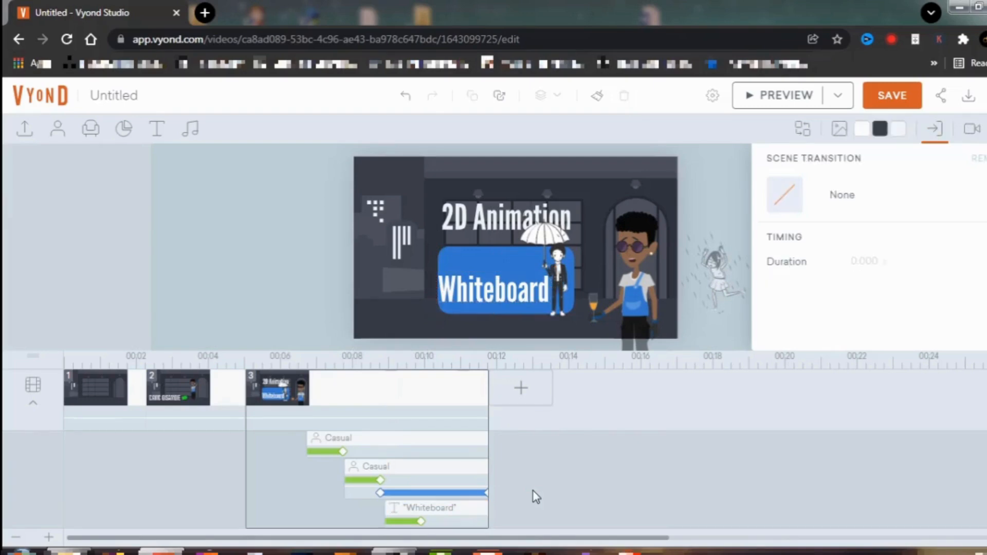
- Preview the third scene to check the timing of its entrances, and exit the preview with the umbrella man selected
{"action": "left_click", "coordinate": [781, 101]}
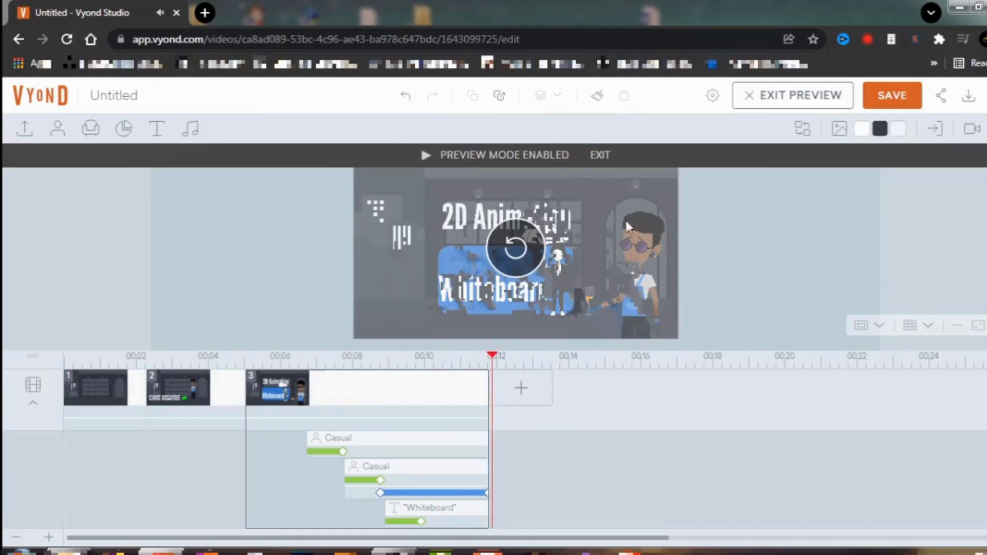
{"action": "left_click", "coordinate": [419, 446]}
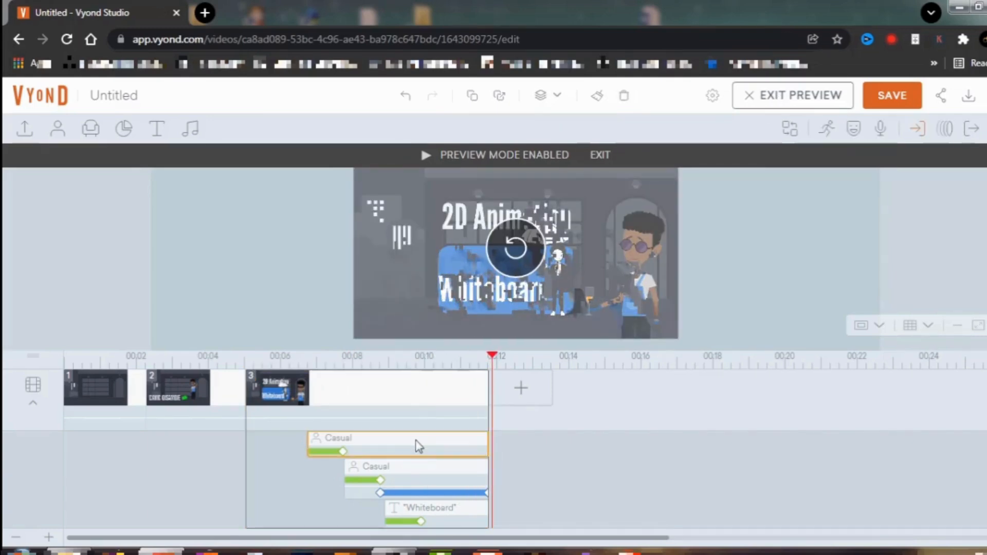
{"action": "left_click", "coordinate": [600, 156]}
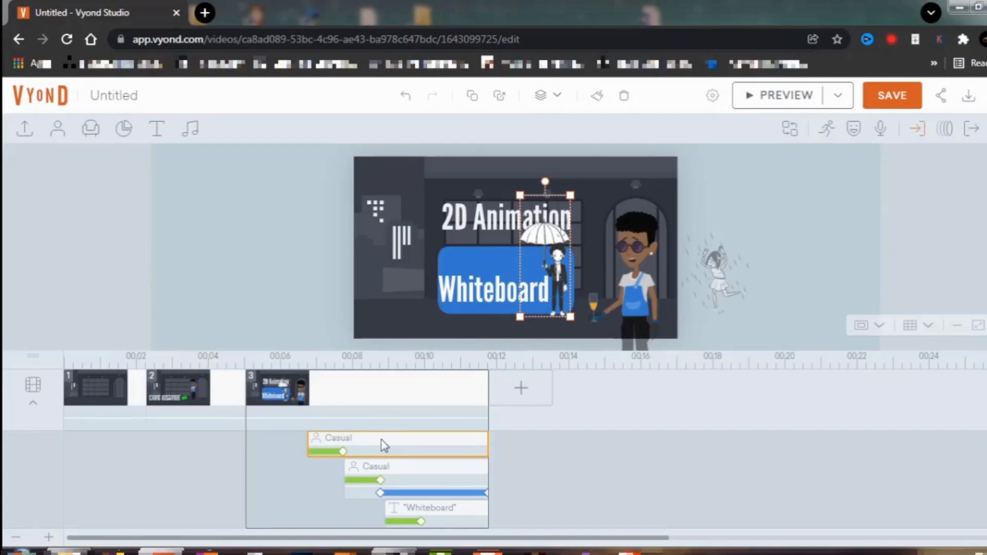
- Replace the umbrella man's enter effect with Iris - Circle - Center and preview the scene
{"action": "left_click", "coordinate": [919, 139]}
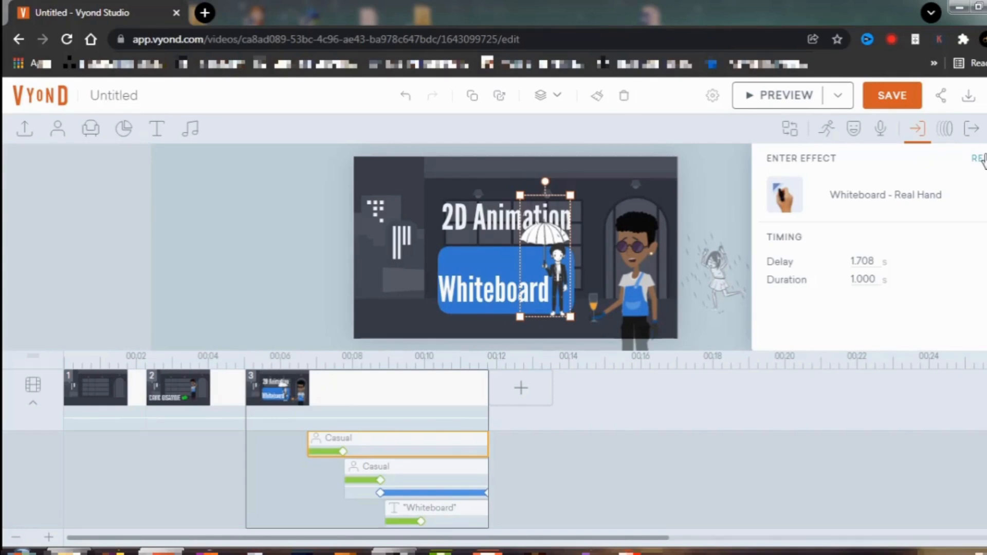
{"action": "left_click", "coordinate": [983, 203]}
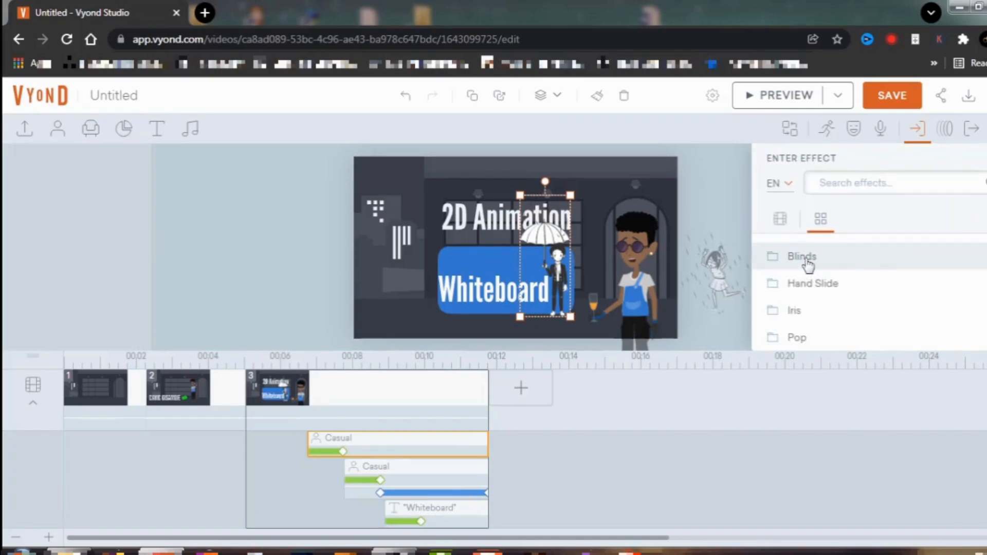
{"action": "left_click", "coordinate": [807, 315]}
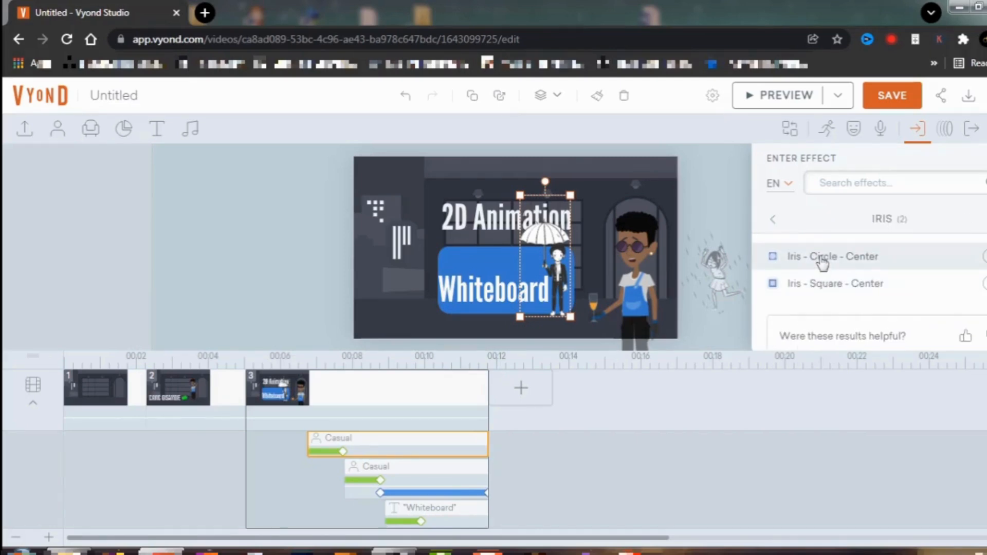
{"action": "left_click", "coordinate": [822, 259]}
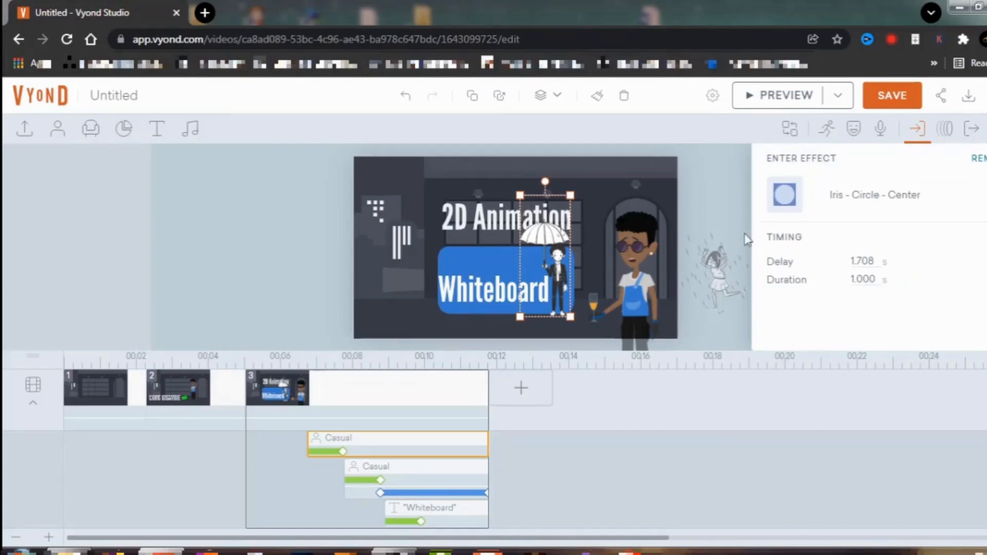
{"action": "left_click", "coordinate": [787, 96]}
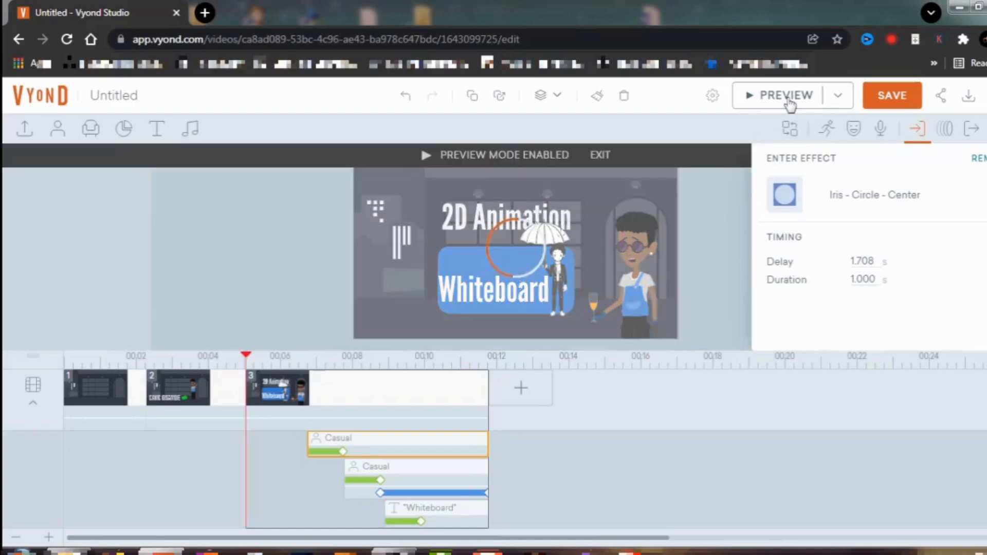